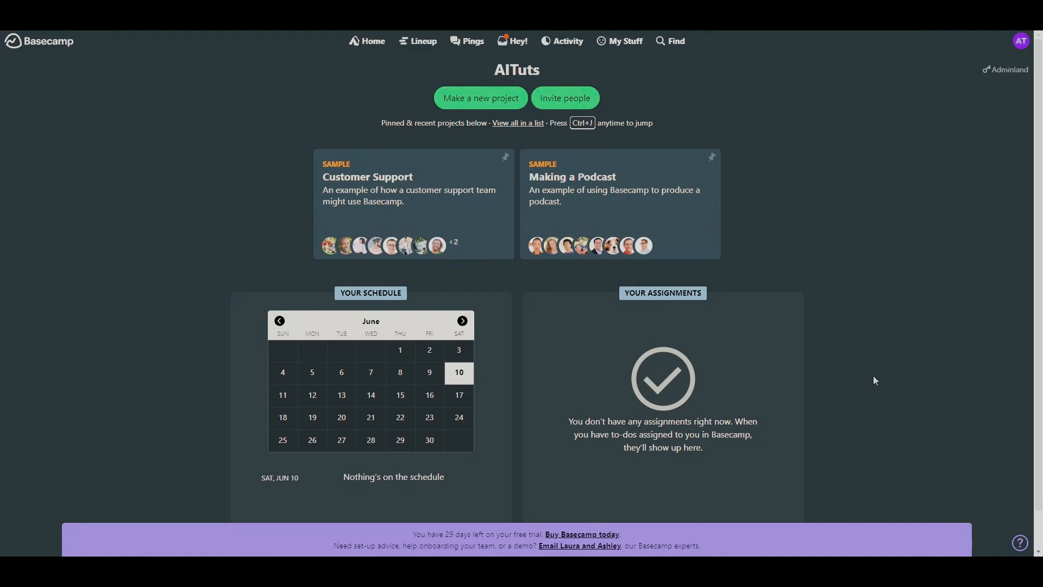
- Review the home page, the Lineup timeline, the Pings private chats and the Hey! notifications
{"action": "scroll", "coordinate": [874, 380], "scroll_direction": "down", "scroll_amount": 1}
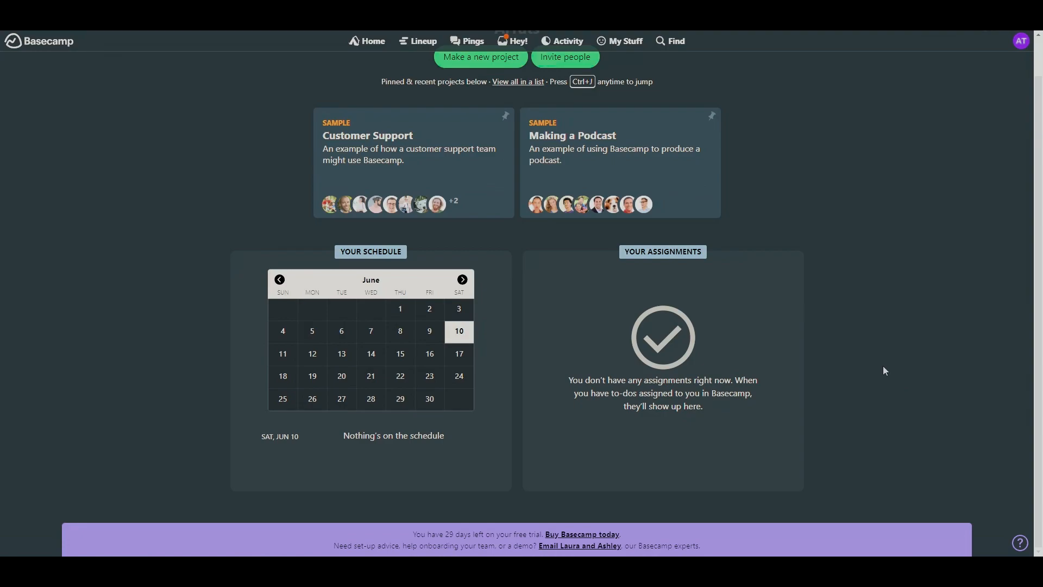
{"action": "scroll", "coordinate": [871, 366], "scroll_direction": "up", "scroll_amount": 1}
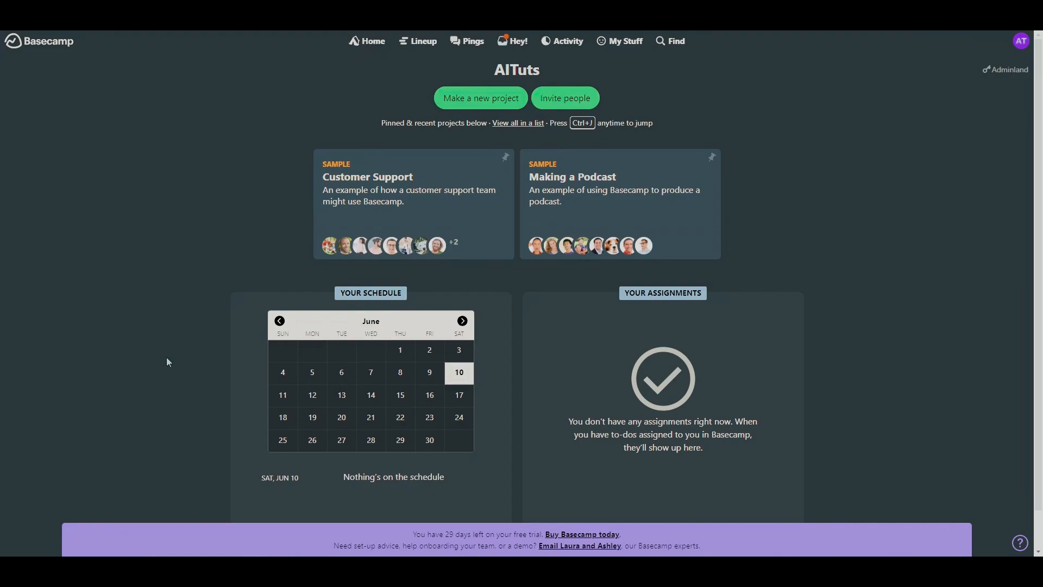
{"action": "left_click", "coordinate": [433, 45]}
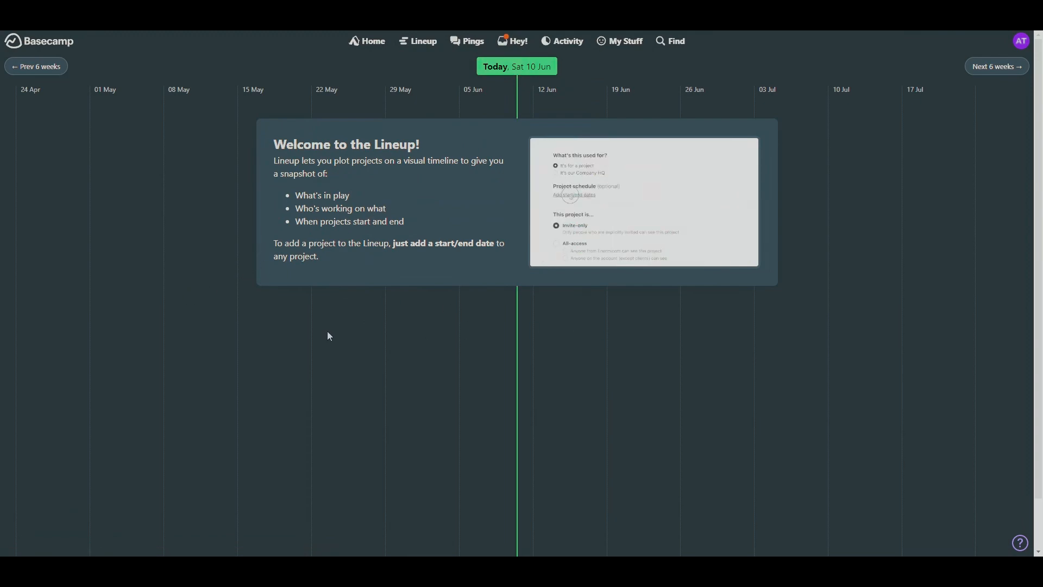
{"action": "left_click", "coordinate": [476, 48]}
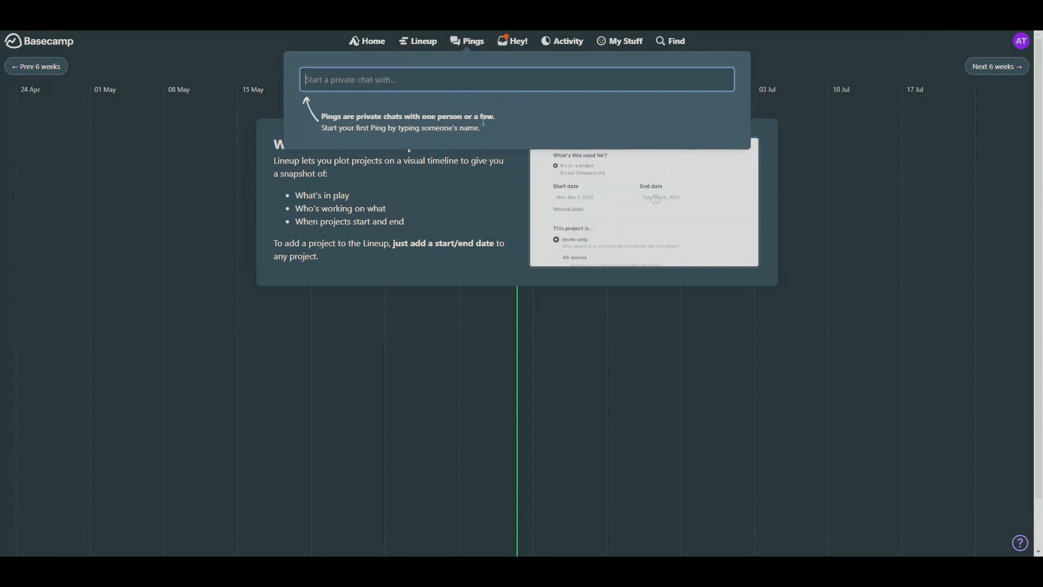
{"action": "left_click", "coordinate": [513, 43]}
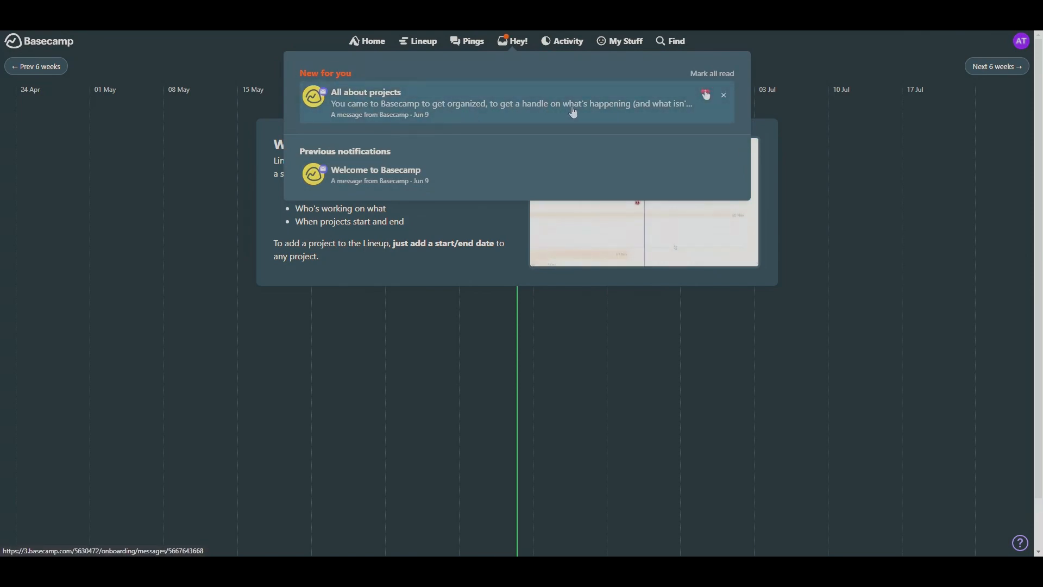
- Examine the Latest Activity page and its report categories
{"action": "left_click", "coordinate": [561, 43]}
{"action": "scroll", "coordinate": [500, 314], "scroll_direction": "down", "scroll_amount": 3}
{"action": "scroll", "coordinate": [530, 347], "scroll_direction": "up", "scroll_amount": 3}
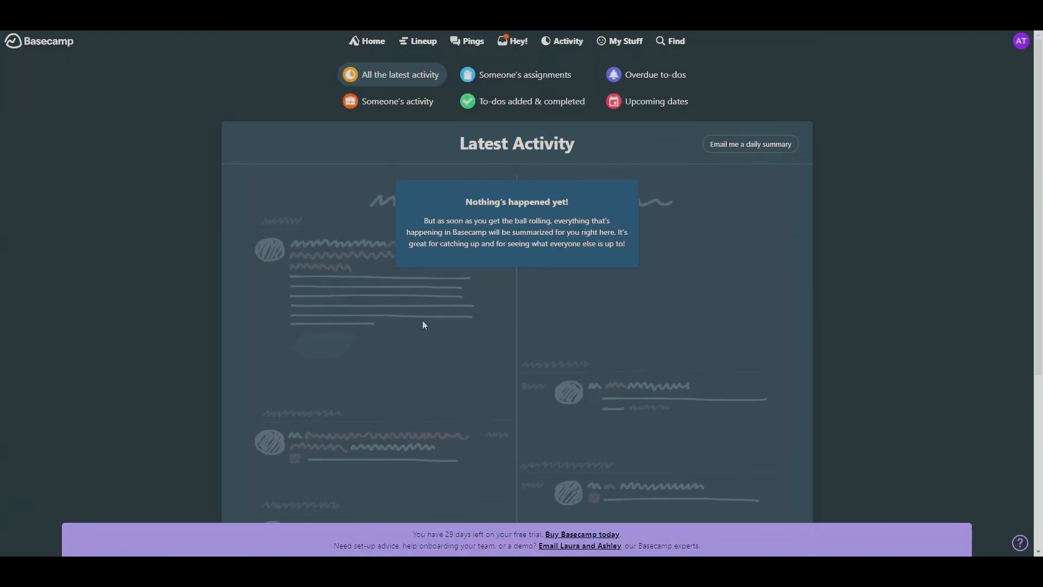
{"action": "scroll", "coordinate": [425, 325], "scroll_direction": "down", "scroll_amount": 5}
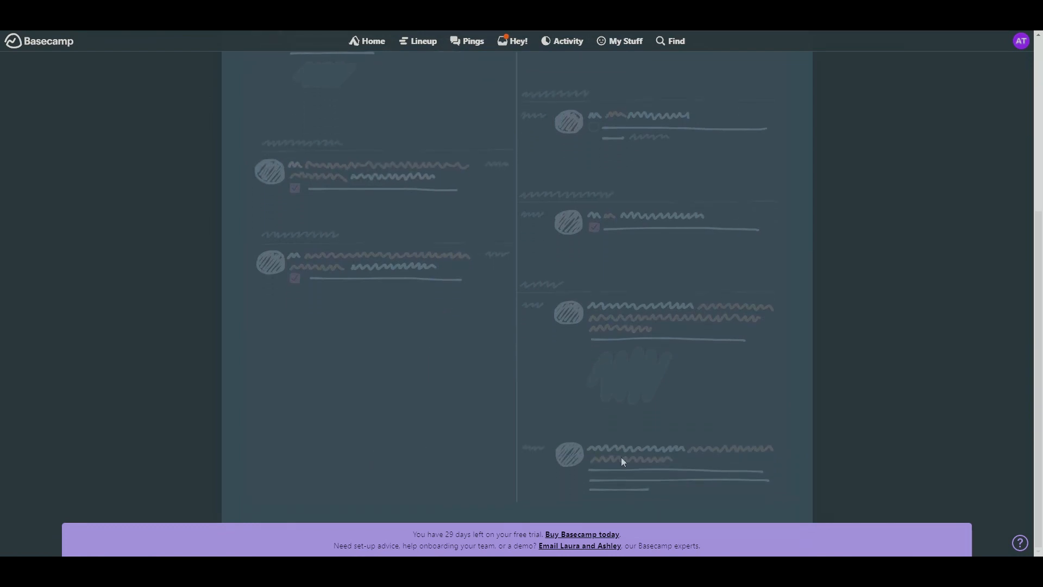
{"action": "scroll", "coordinate": [540, 452], "scroll_direction": "up", "scroll_amount": 4}
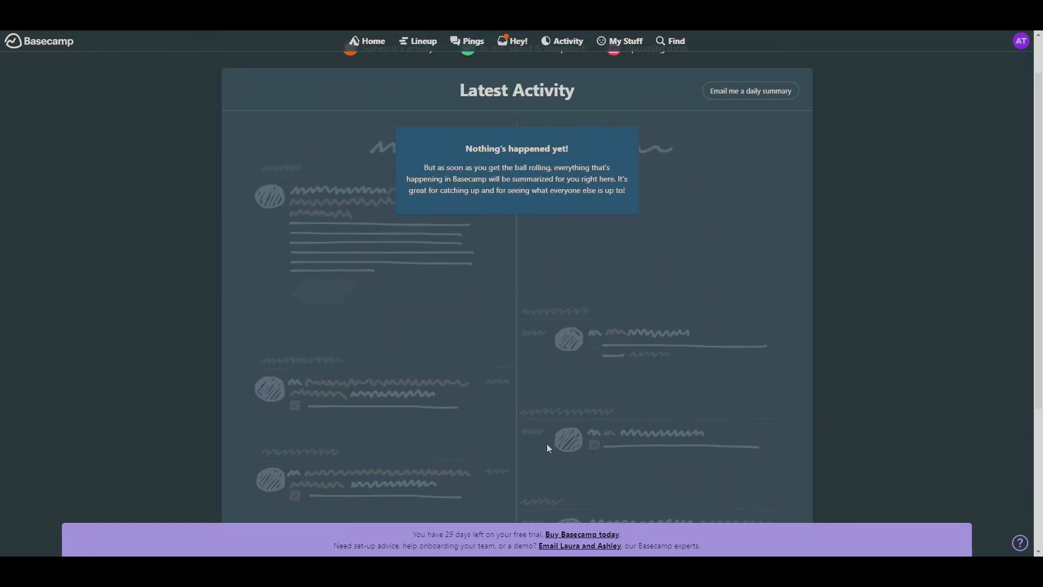
{"action": "scroll", "coordinate": [504, 399], "scroll_direction": "down", "scroll_amount": 4}
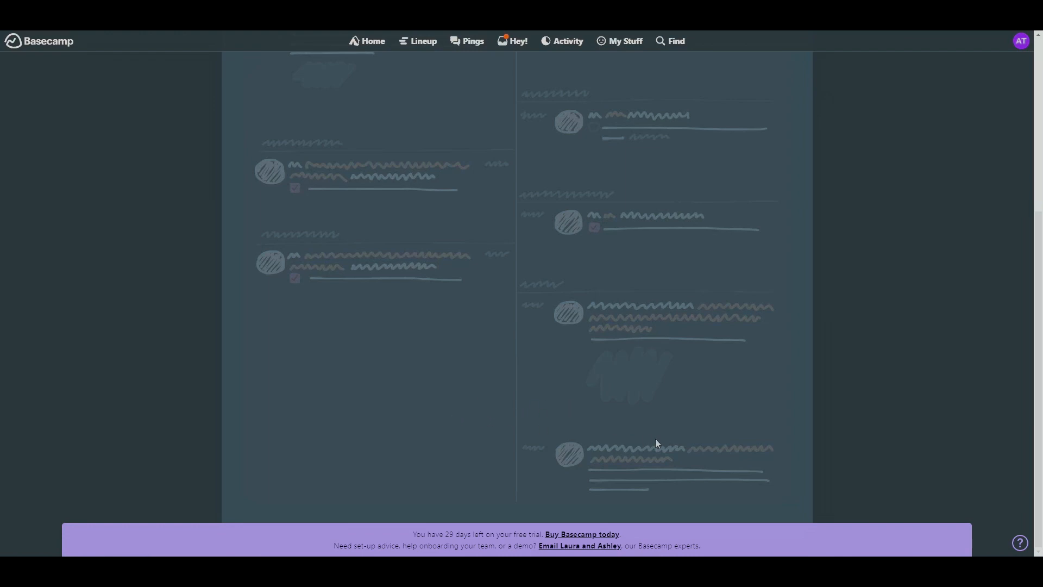
{"action": "scroll", "coordinate": [591, 449], "scroll_direction": "up", "scroll_amount": 3}
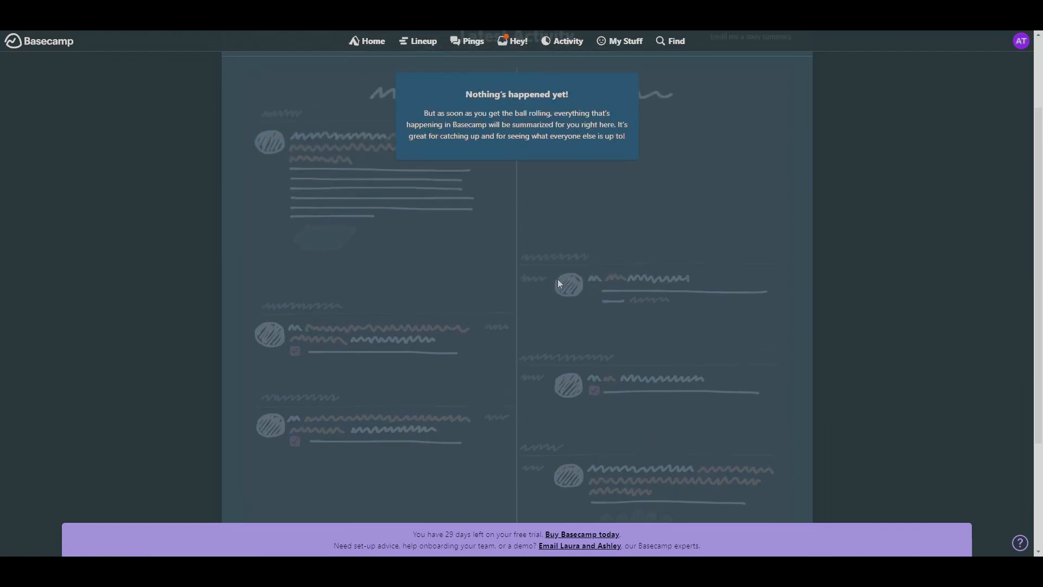
{"action": "scroll", "coordinate": [570, 264], "scroll_direction": "down", "scroll_amount": 3}
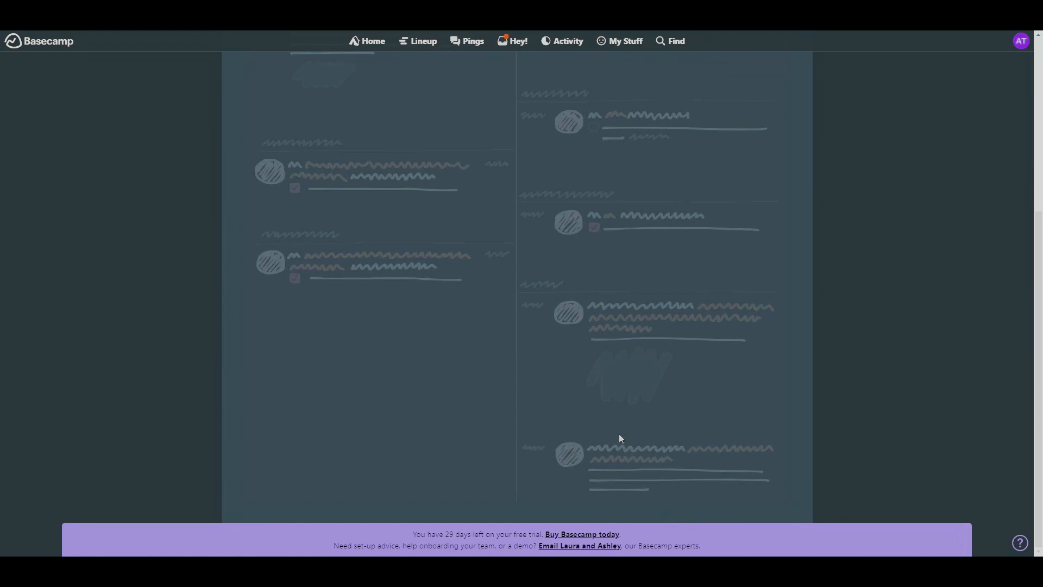
{"action": "scroll", "coordinate": [692, 344], "scroll_direction": "up", "scroll_amount": 5}
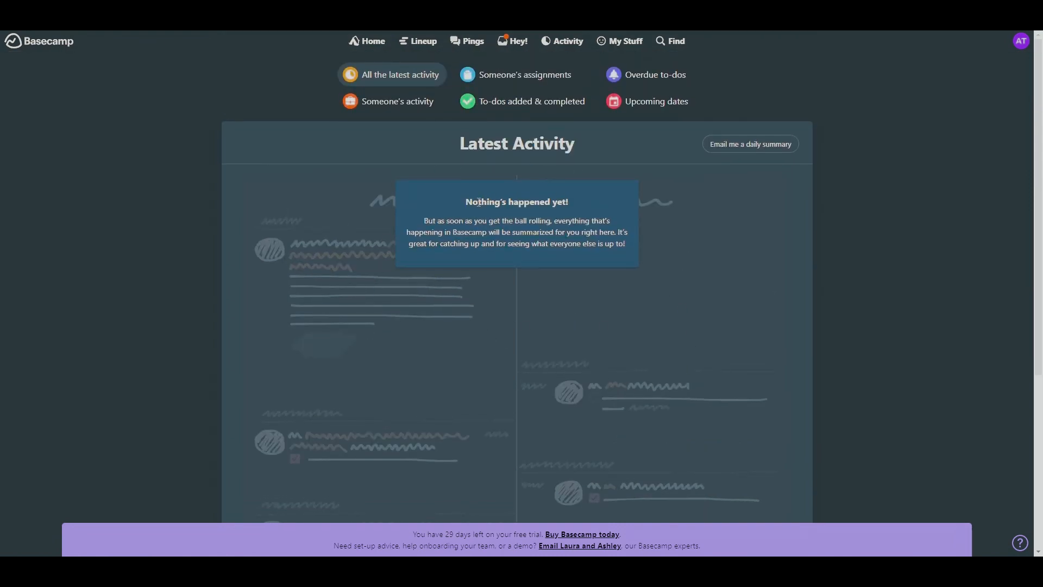
- Look through the My Stuff shortcuts and the Find search filters for content type, person and location
{"action": "left_click", "coordinate": [634, 48]}
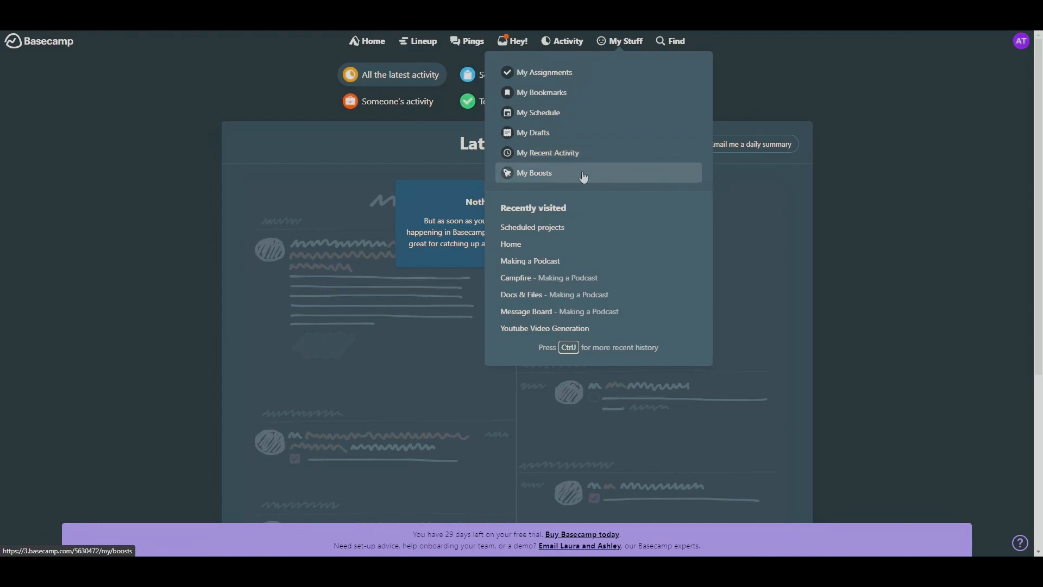
{"action": "left_click", "coordinate": [250, 79]}
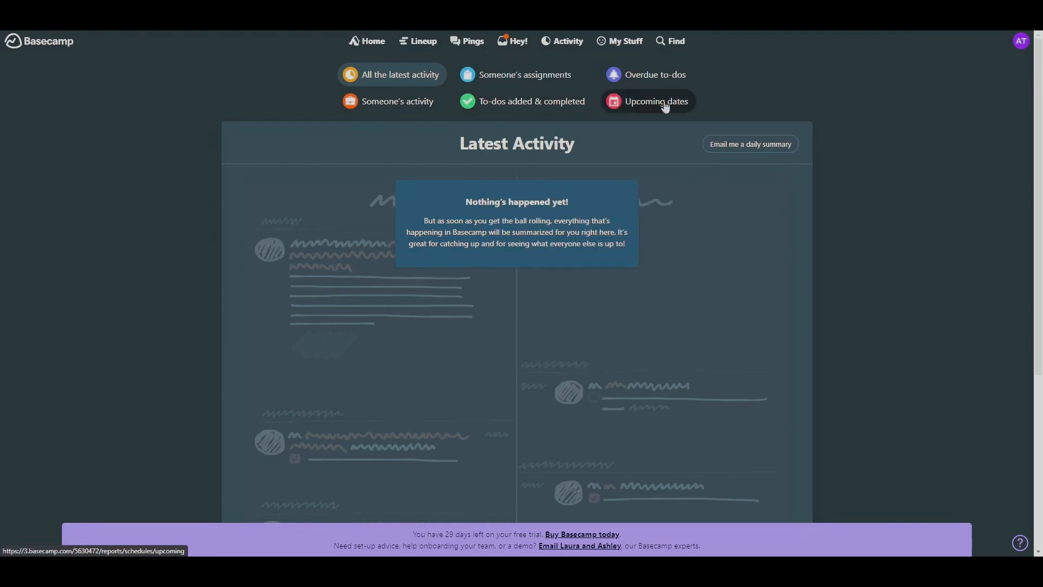
{"action": "left_click", "coordinate": [679, 44]}
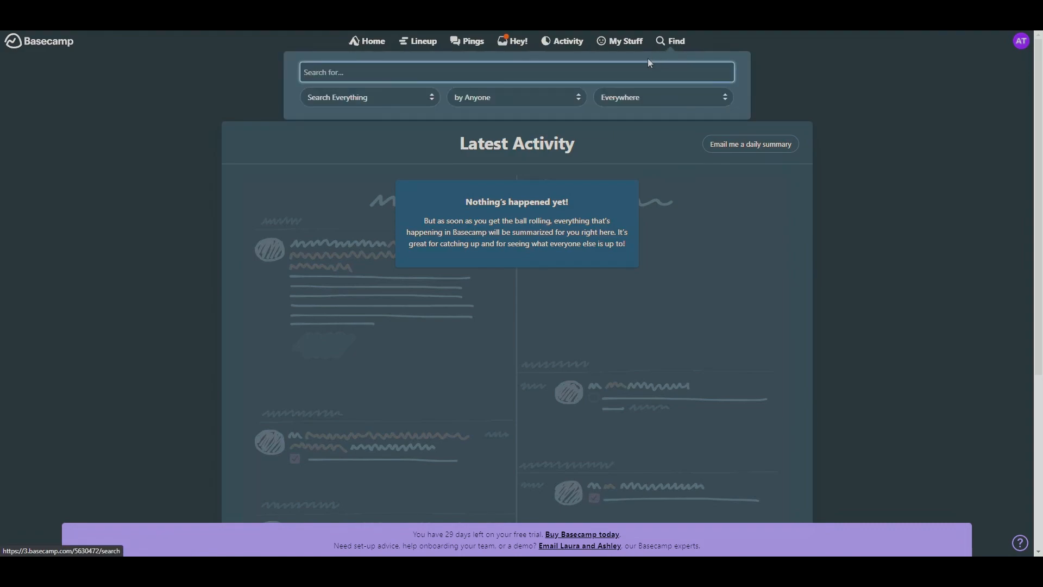
{"action": "left_click", "coordinate": [385, 100]}
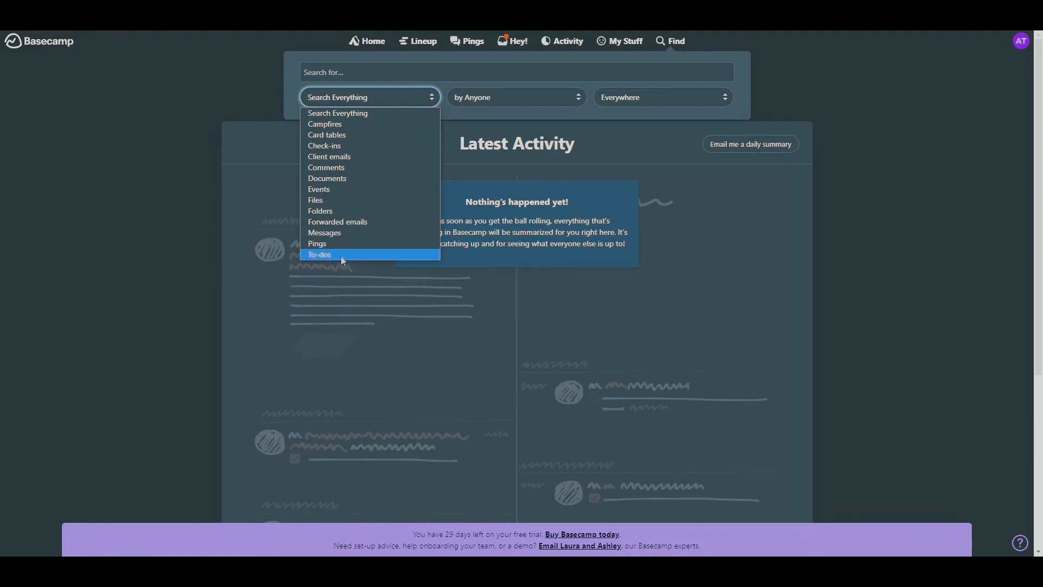
{"action": "left_click", "coordinate": [519, 102]}
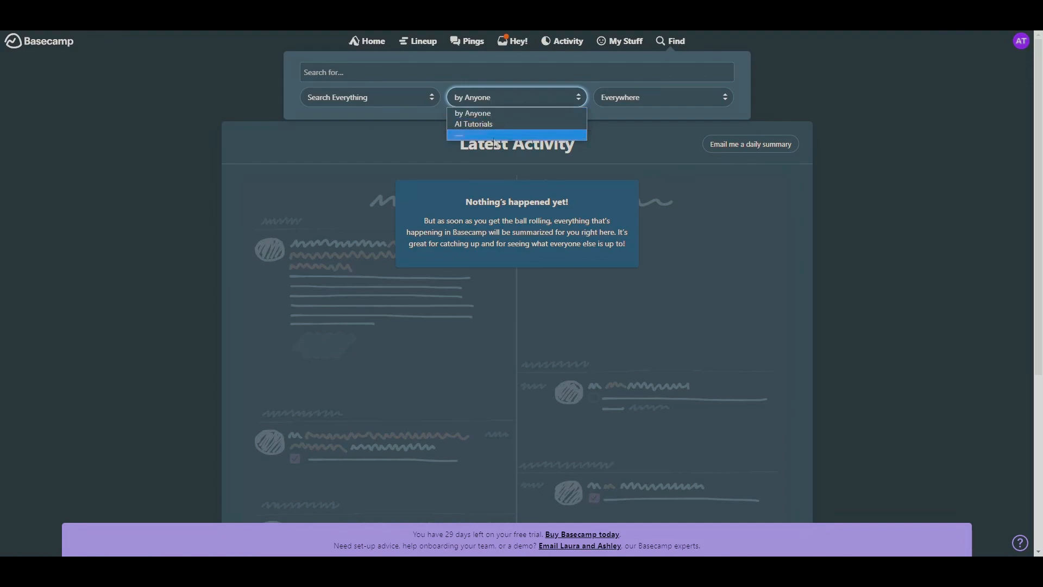
{"action": "left_click", "coordinate": [666, 96]}
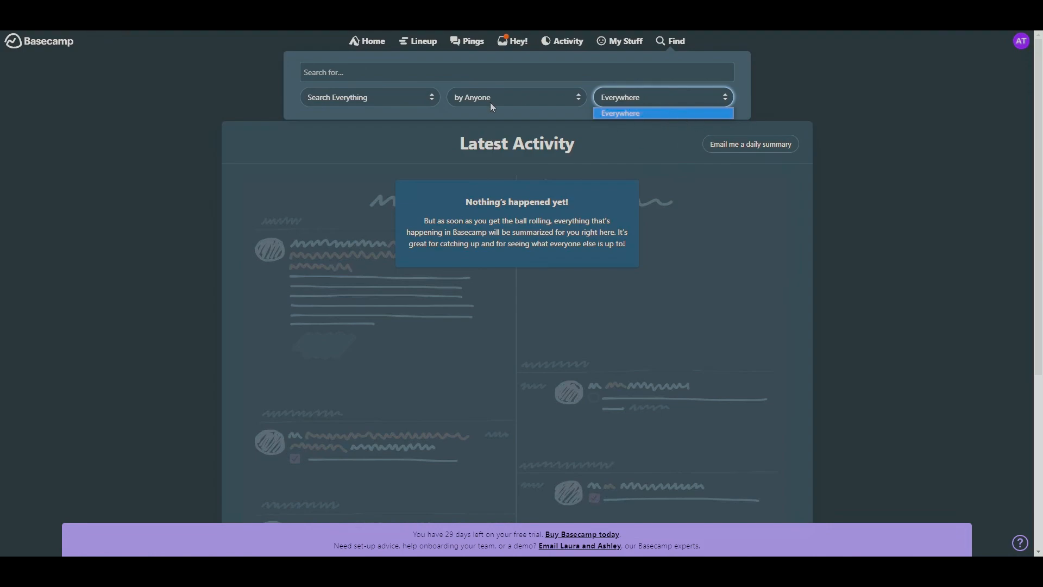
- Create a new project from the home page named "Youtube Video", leaving the description empty
{"action": "left_click", "coordinate": [367, 41]}
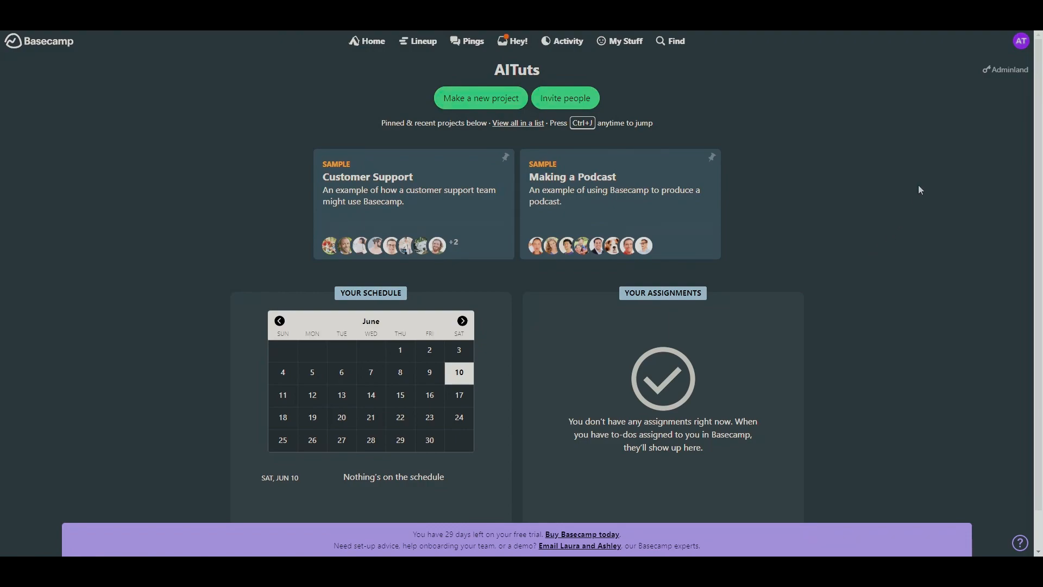
{"action": "left_click", "coordinate": [486, 101]}
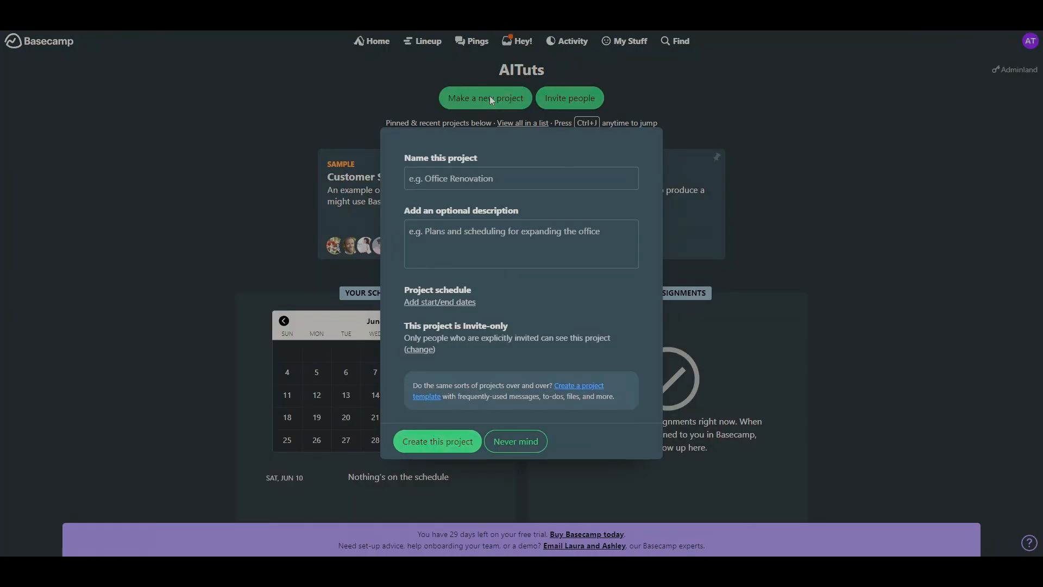
{"action": "left_click", "coordinate": [622, 176]}
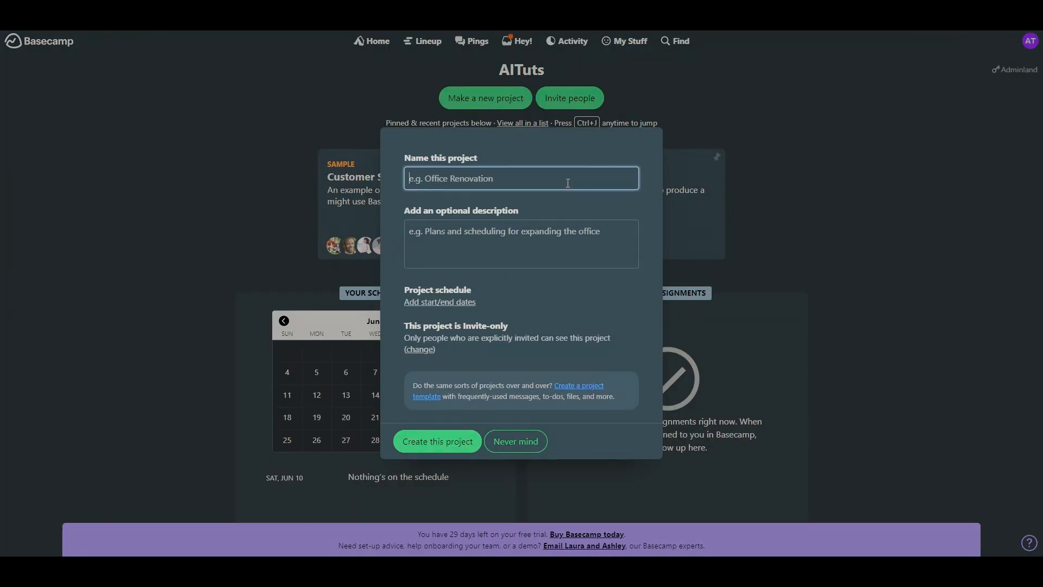
{"action": "type", "text": "Youtube Video"}
{"action": "left_click", "coordinate": [528, 238]}
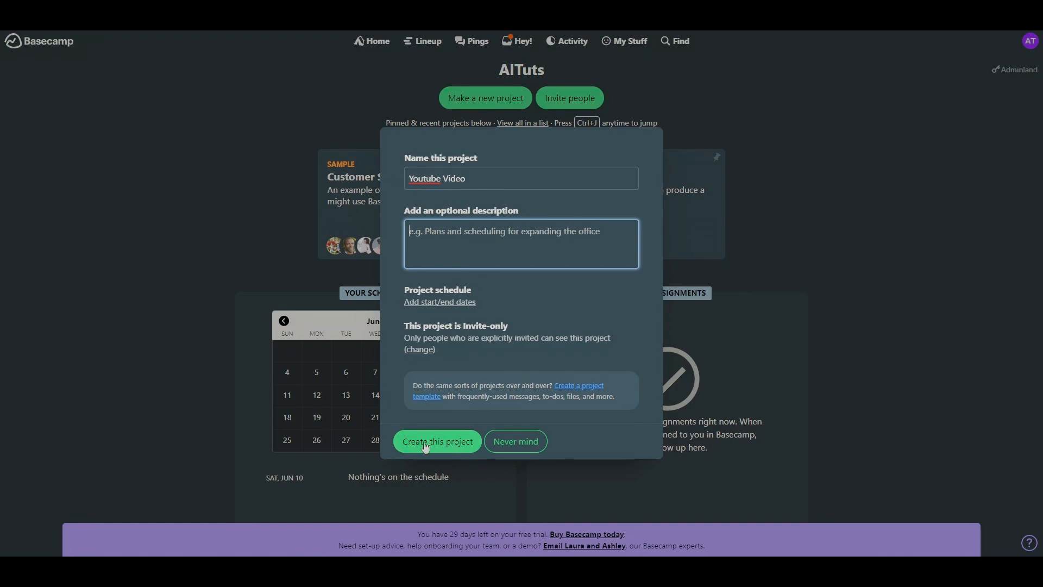
{"action": "left_click", "coordinate": [446, 443]}
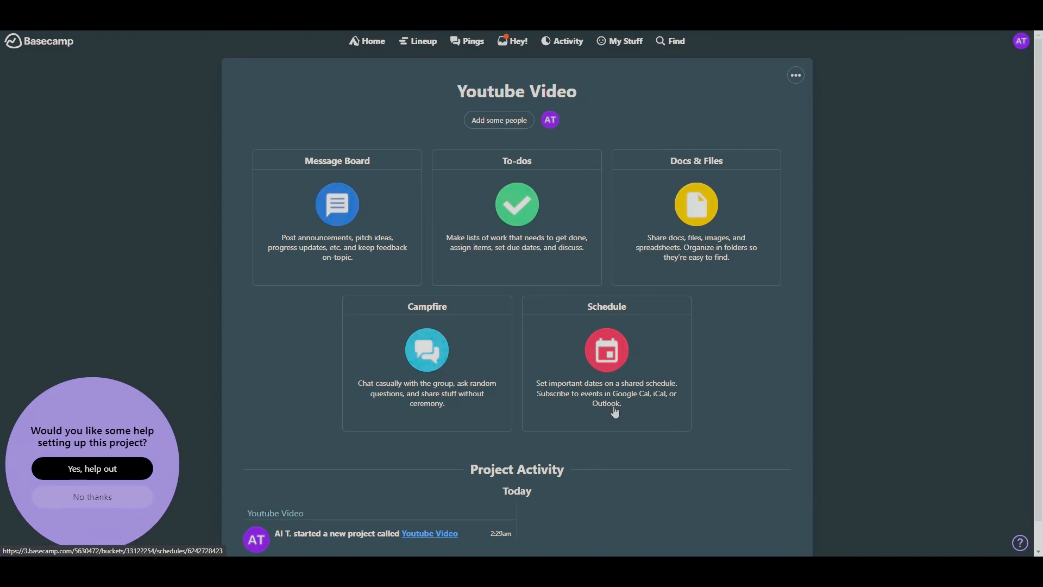
- Switch Campfire off and back on and enable Card Table in the project's tool setup, returning to the project page
{"action": "scroll", "coordinate": [624, 424], "scroll_direction": "down", "scroll_amount": 1}
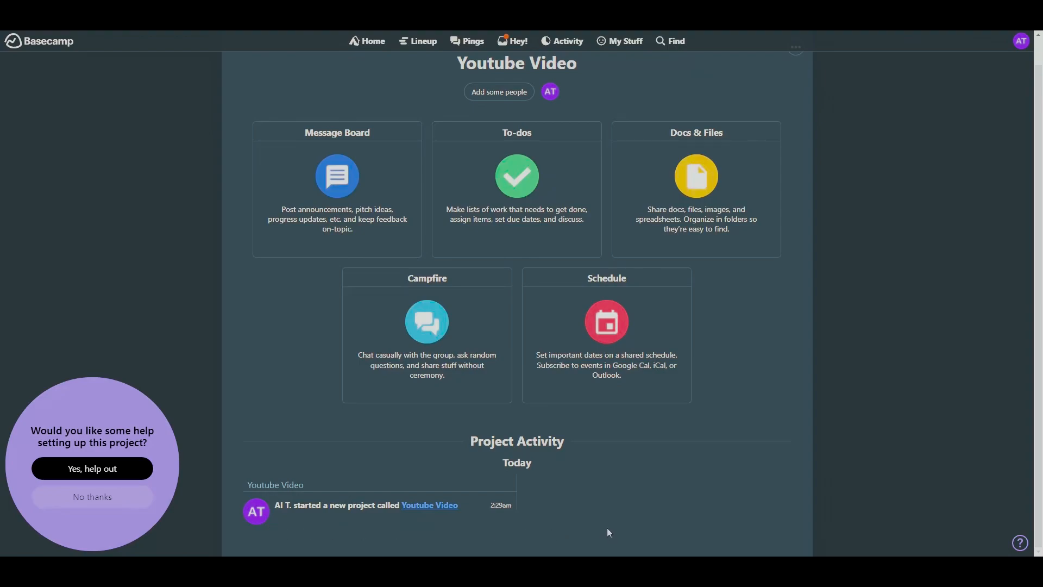
{"action": "scroll", "coordinate": [609, 532], "scroll_direction": "up", "scroll_amount": 1}
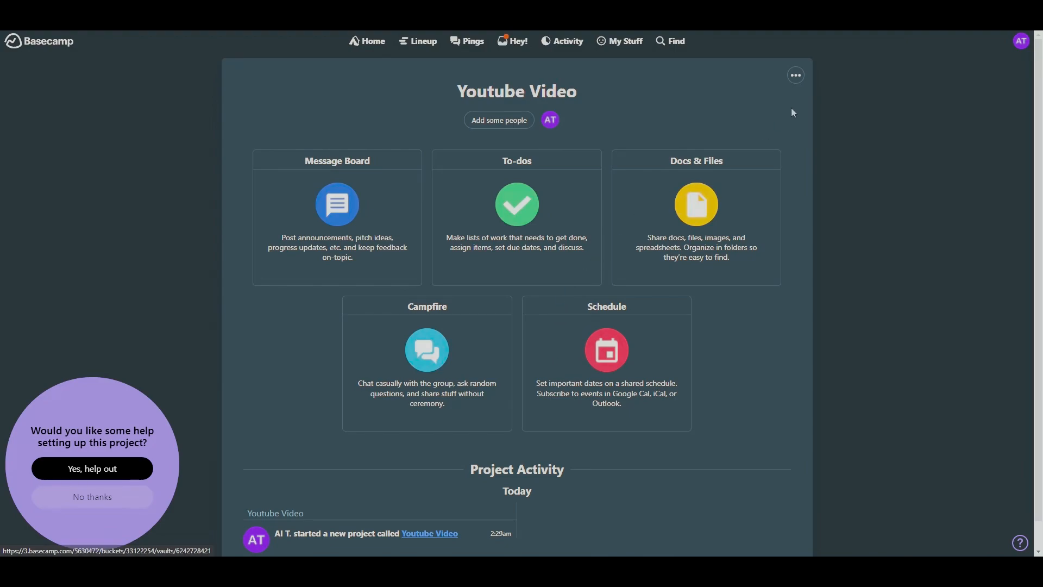
{"action": "left_click", "coordinate": [796, 76]}
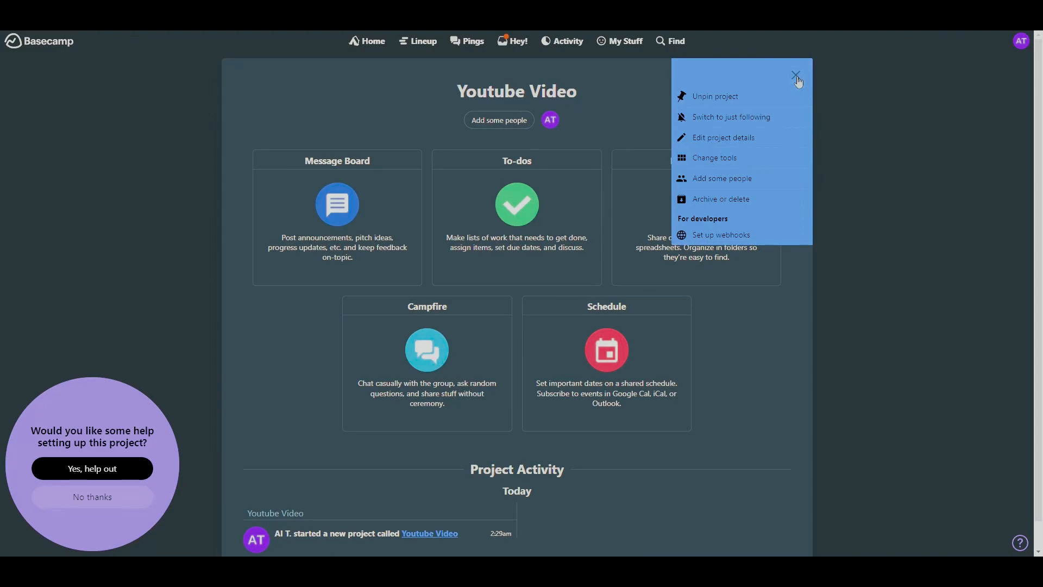
{"action": "left_click", "coordinate": [741, 164]}
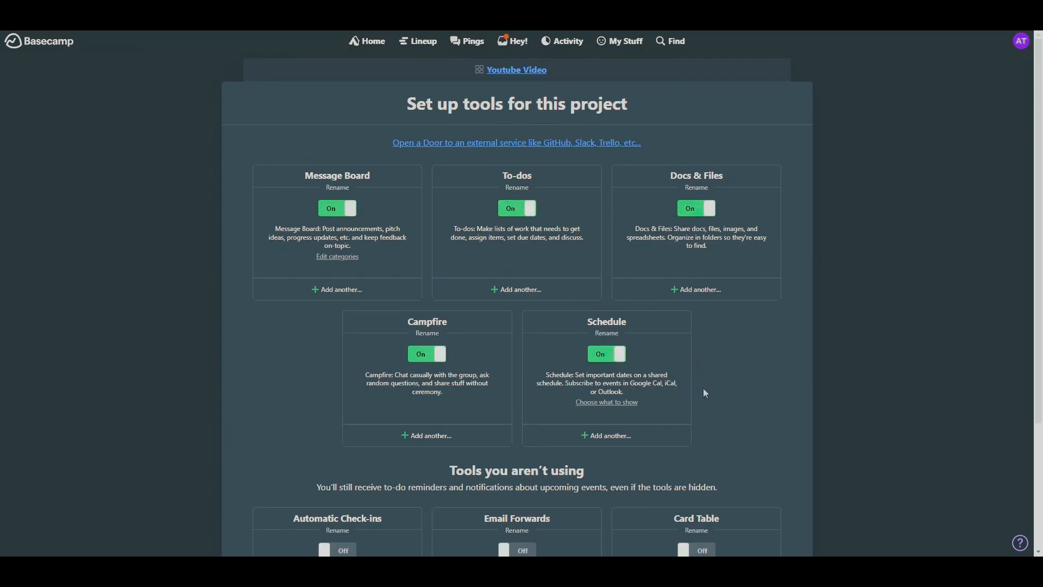
{"action": "left_click", "coordinate": [422, 354]}
{"action": "scroll", "coordinate": [476, 368], "scroll_direction": "down", "scroll_amount": 3}
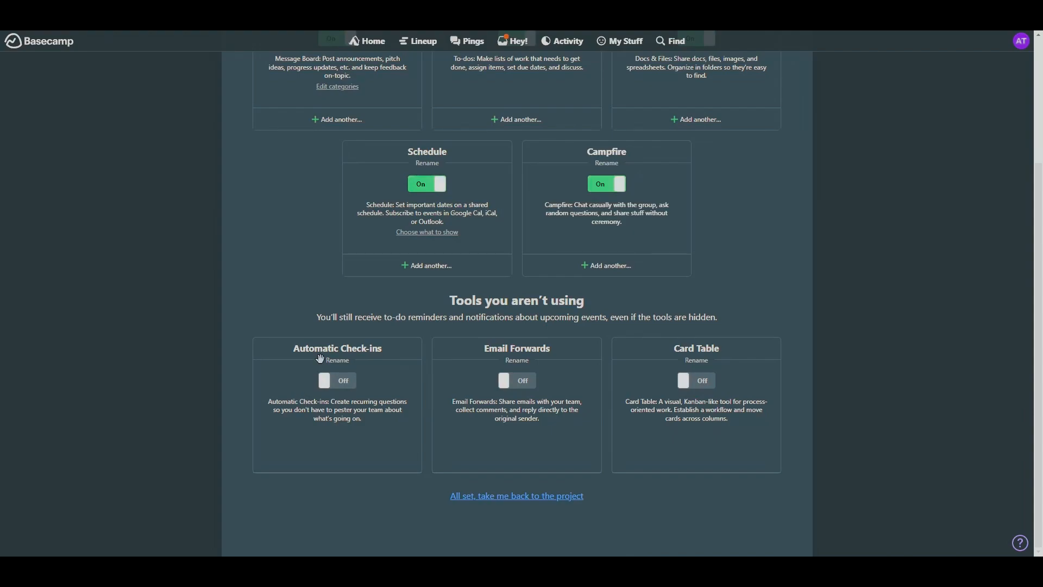
{"action": "left_click", "coordinate": [705, 383]}
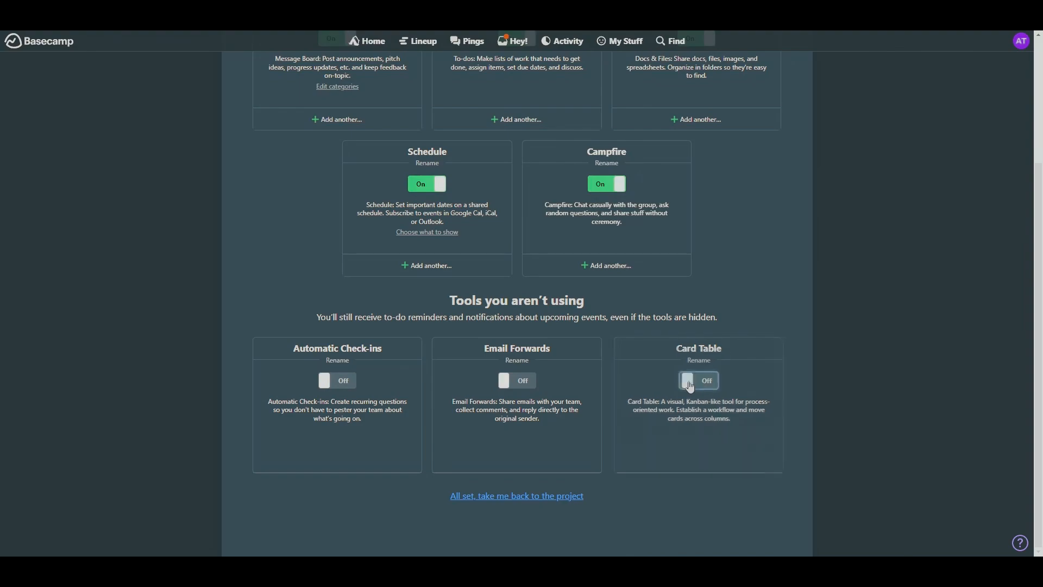
{"action": "left_click", "coordinate": [510, 496]}
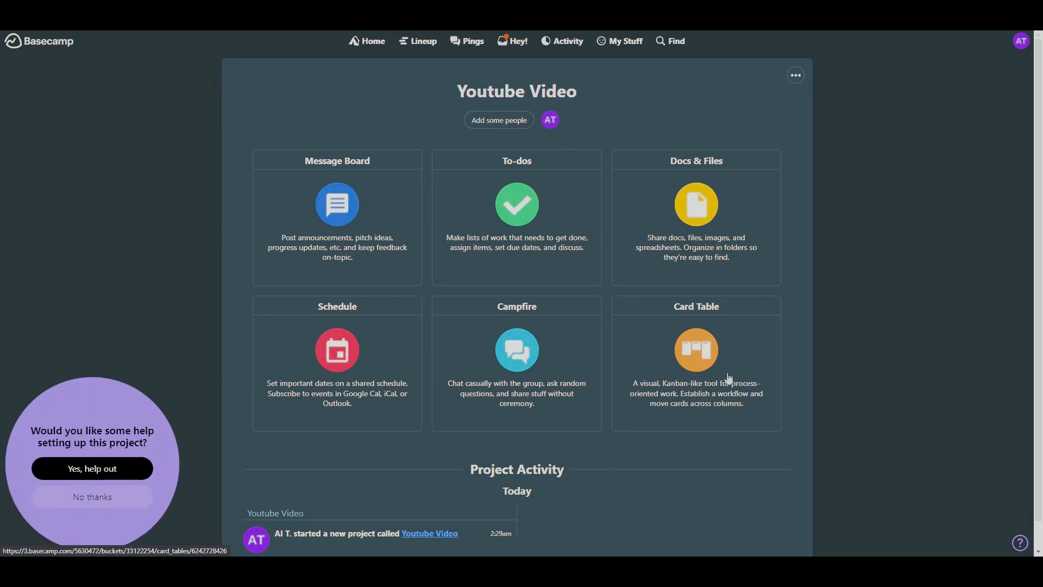
- Start a Message Board message in the Announcement category, titled "Initial meeting: First Meeting Agenda"
{"action": "scroll", "coordinate": [774, 460], "scroll_direction": "down", "scroll_amount": 1}
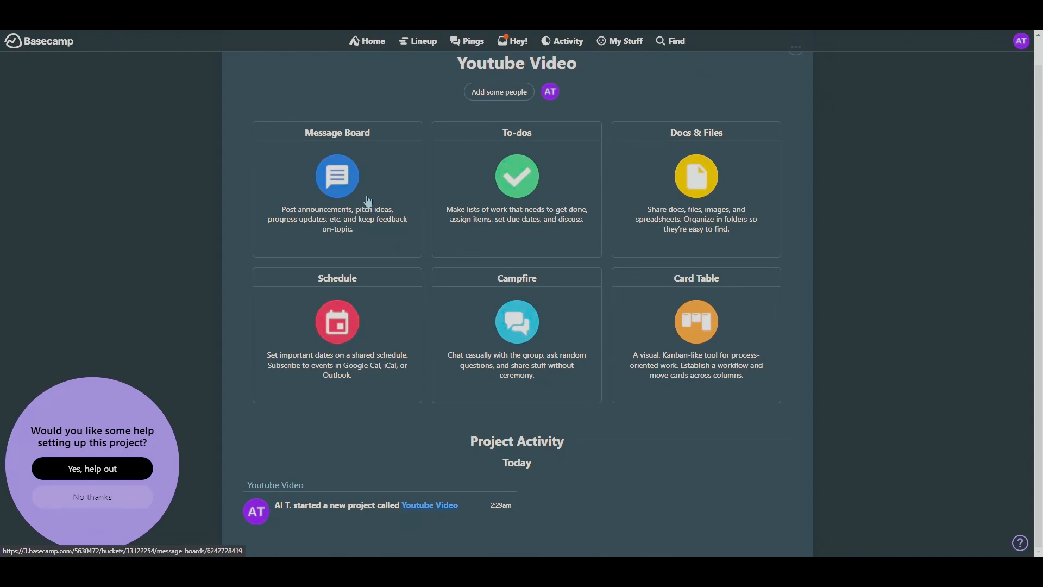
{"action": "left_click", "coordinate": [349, 193]}
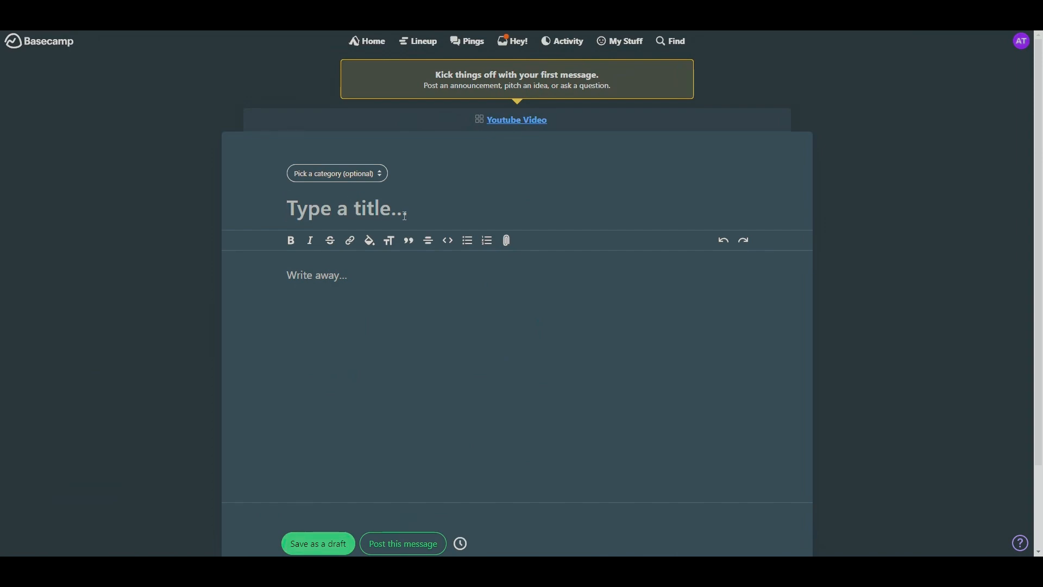
{"action": "left_click", "coordinate": [353, 175]}
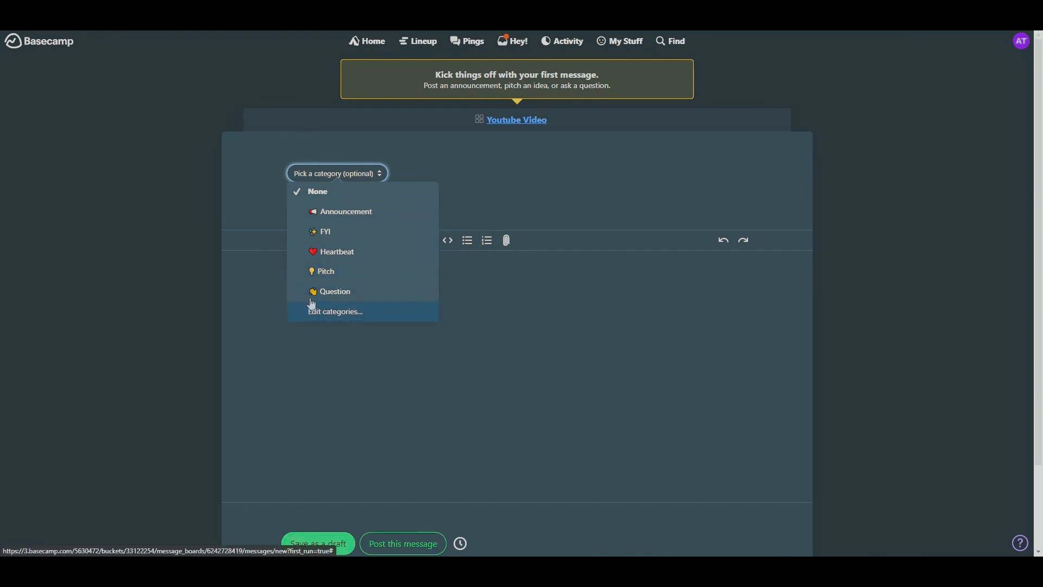
{"action": "left_click", "coordinate": [384, 213]}
{"action": "type", "text": "Initial m"}
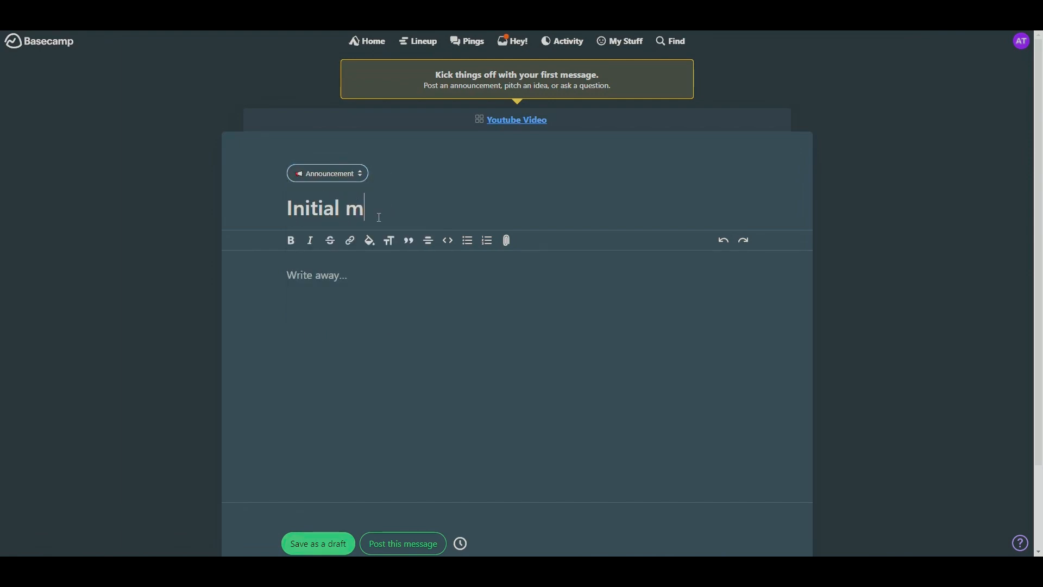
{"action": "type", "text": "eeting: First "}
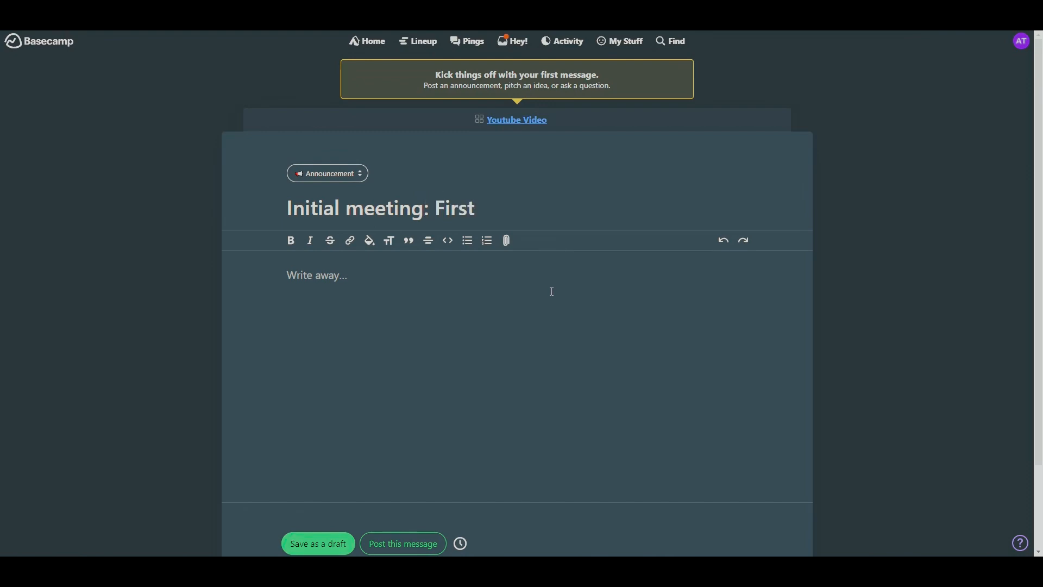
{"action": "type", "text": "Meeting A"}
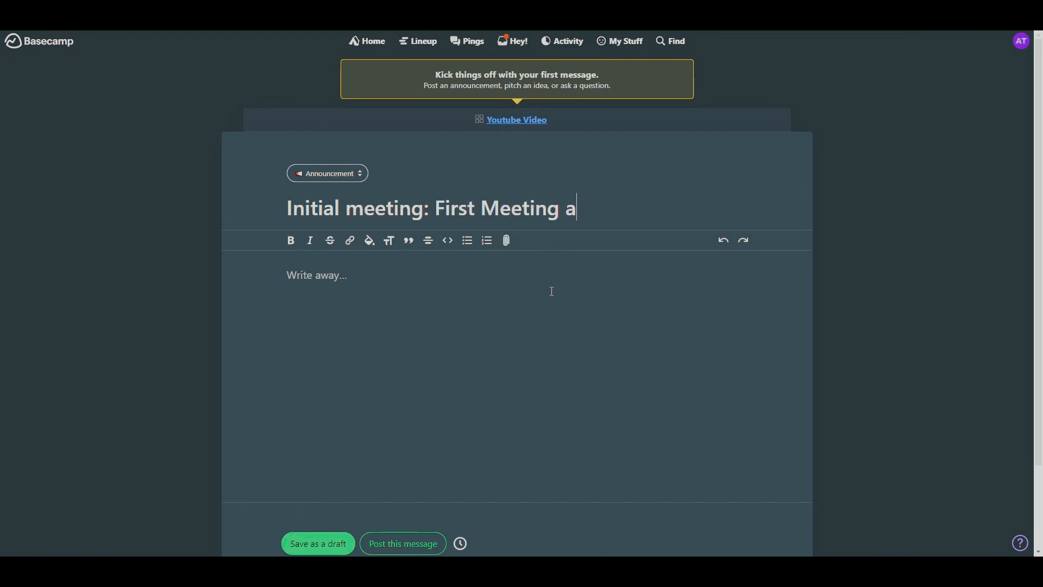
{"action": "type", "text": "genda"}
- Write the body "We want to gather everyone and get an overview of the project and who the collaborators are" and post the message
{"action": "left_click", "coordinate": [545, 301]}
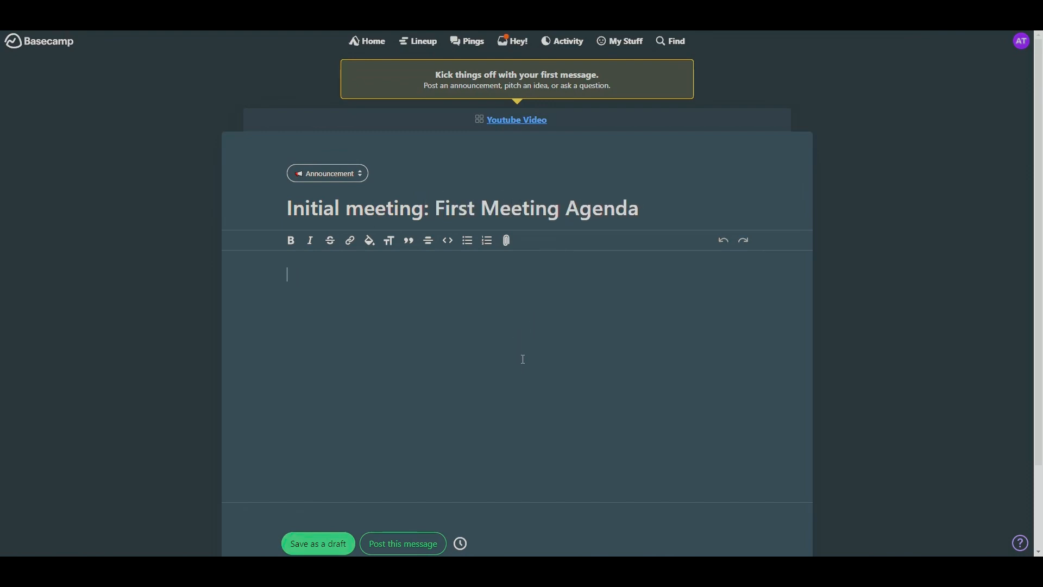
{"action": "type", "text": "We want to gather everyi"}
{"action": "key", "text": "BackSpace"}
{"action": "type", "text": "one and get "}
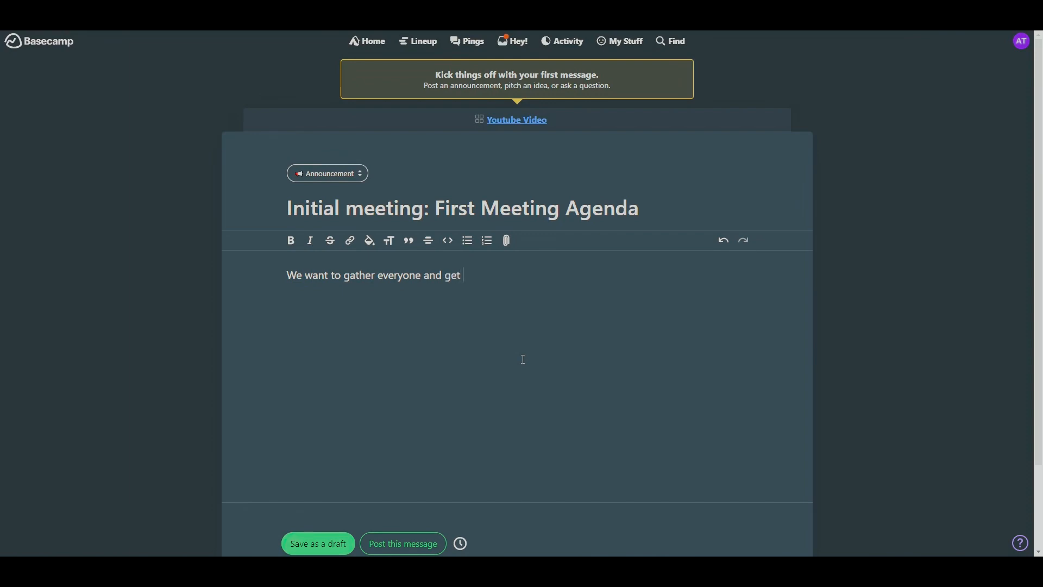
{"action": "type", "text": "an overview of the project and w"}
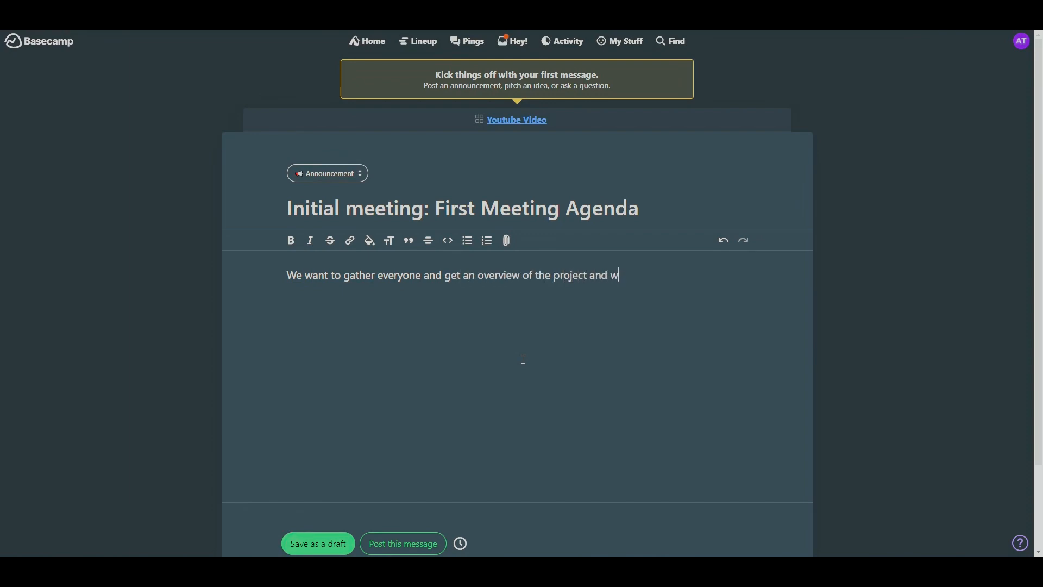
{"action": "type", "text": "ho the collaborators are"}
{"action": "scroll", "coordinate": [424, 401], "scroll_direction": "down", "scroll_amount": 2}
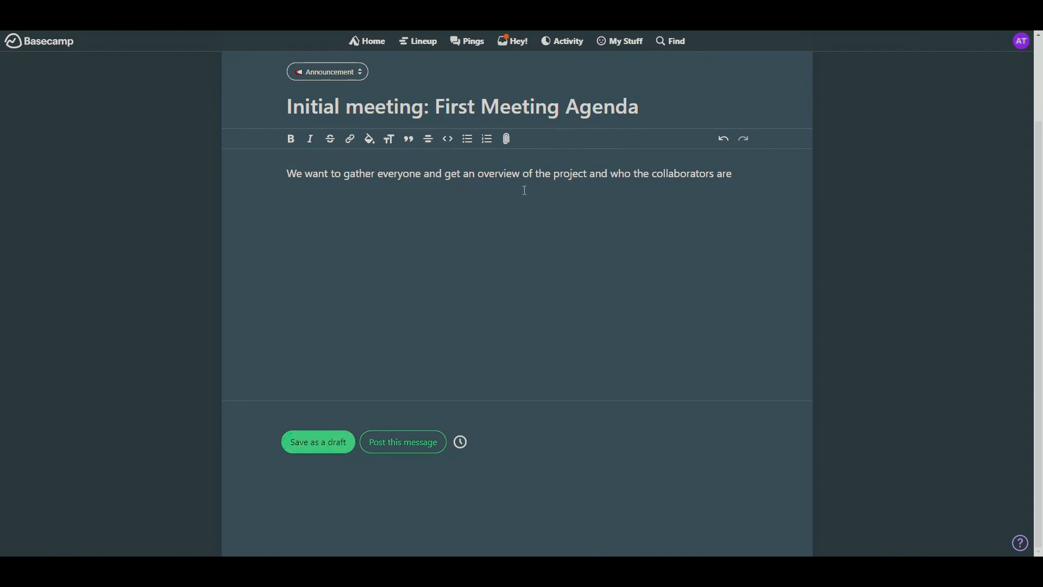
{"action": "scroll", "coordinate": [414, 230], "scroll_direction": "up", "scroll_amount": 2}
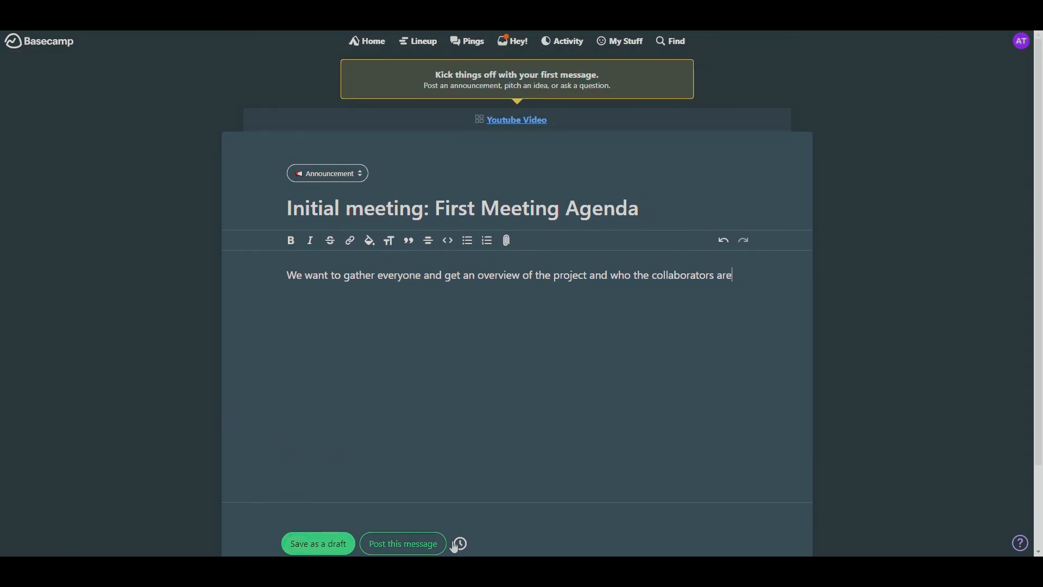
{"action": "left_click", "coordinate": [400, 550]}
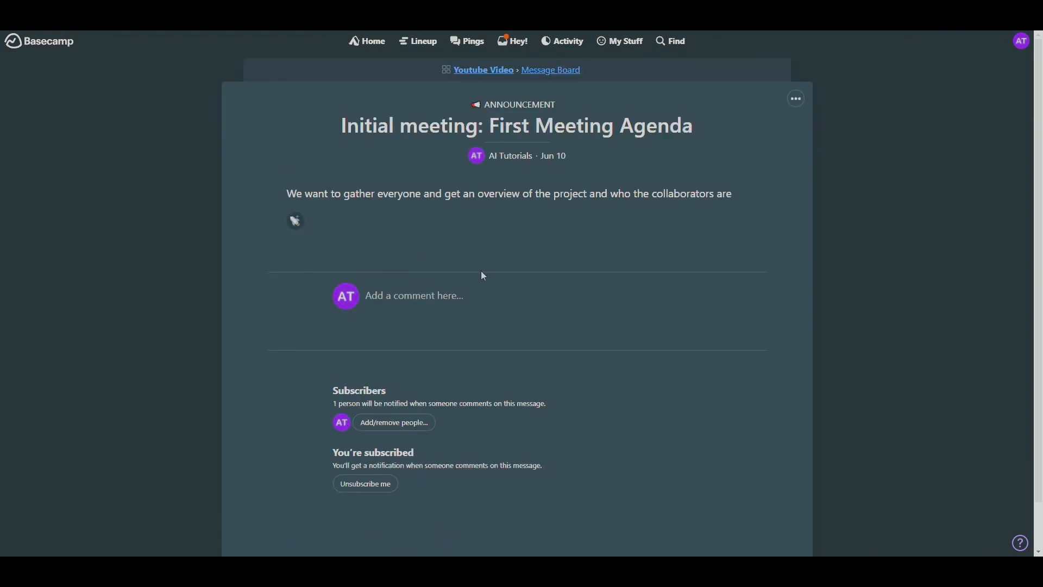
- Look over the posted announcement and its available actions, and return to the project page to review the Project Activity
{"action": "scroll", "coordinate": [352, 387], "scroll_direction": "down", "scroll_amount": 1}
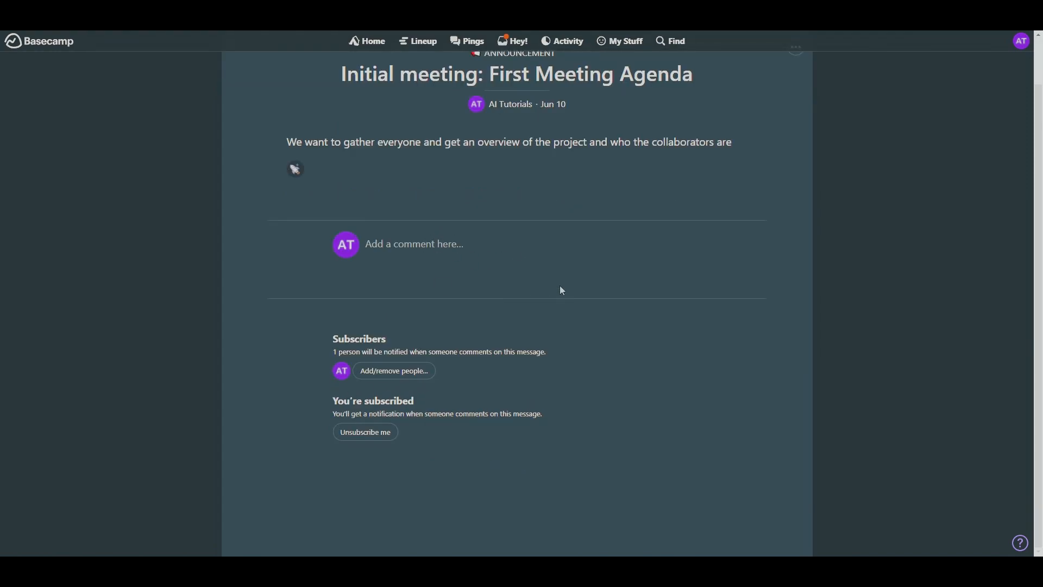
{"action": "scroll", "coordinate": [724, 139], "scroll_direction": "up", "scroll_amount": 1}
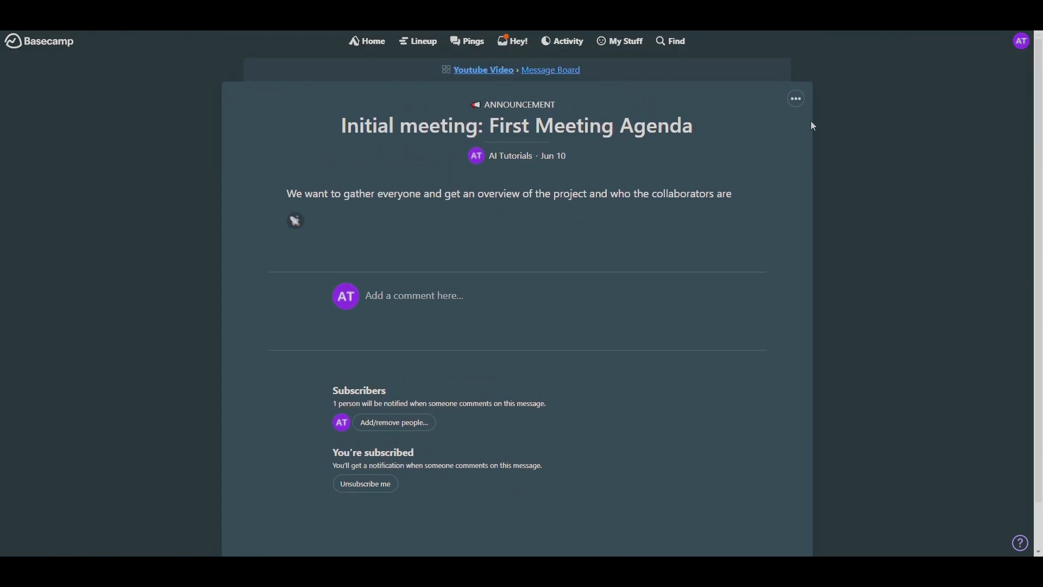
{"action": "left_click", "coordinate": [798, 100]}
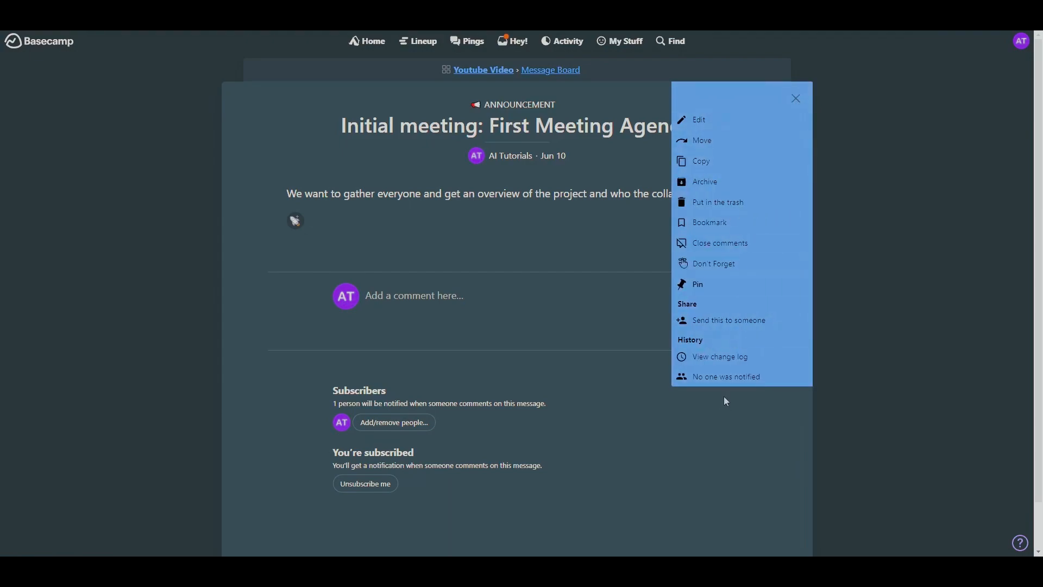
{"action": "left_click", "coordinate": [747, 477]}
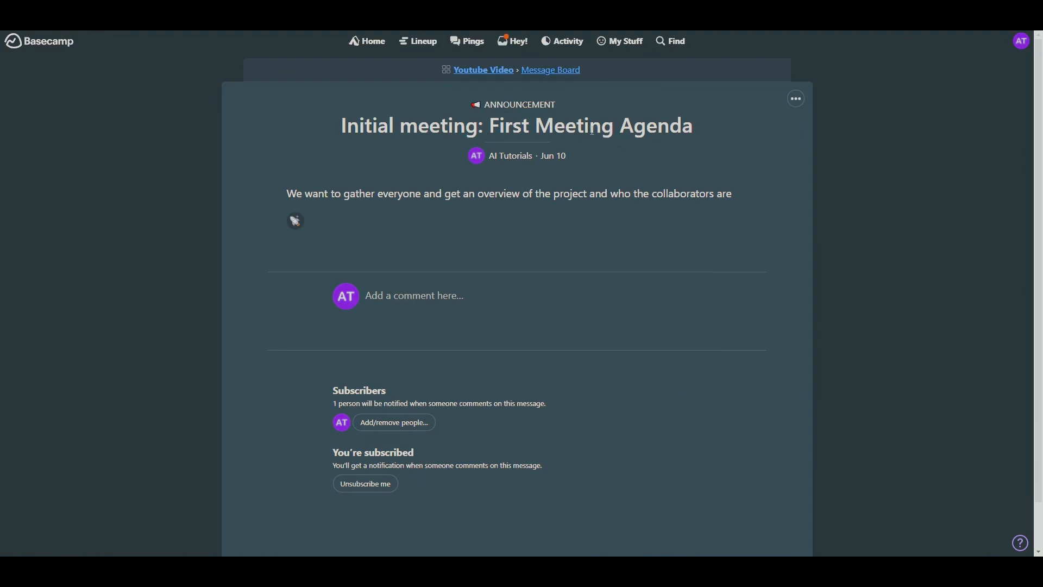
{"action": "left_click", "coordinate": [490, 73]}
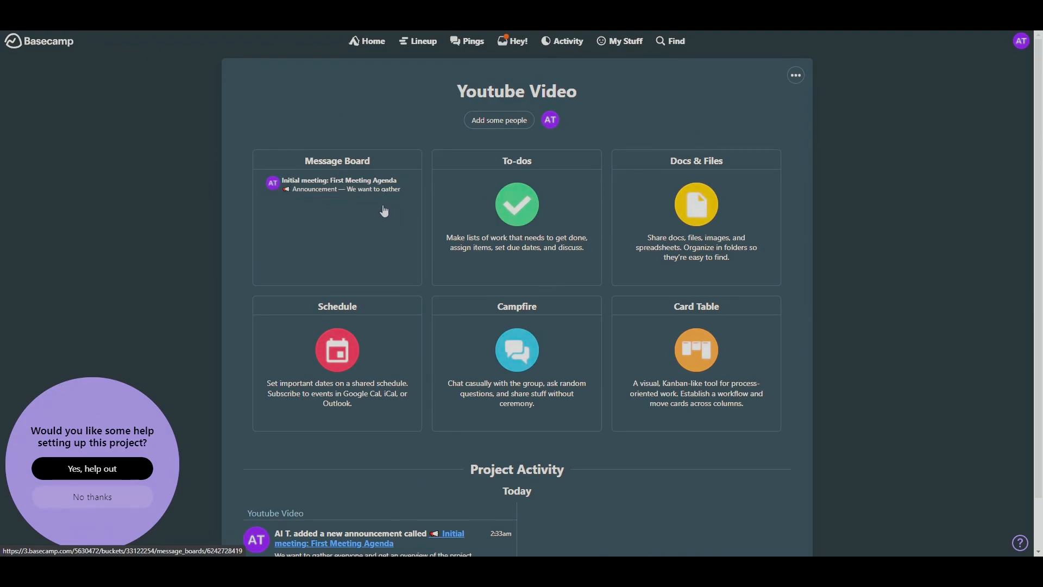
{"action": "scroll", "coordinate": [402, 218], "scroll_direction": "down", "scroll_amount": 1}
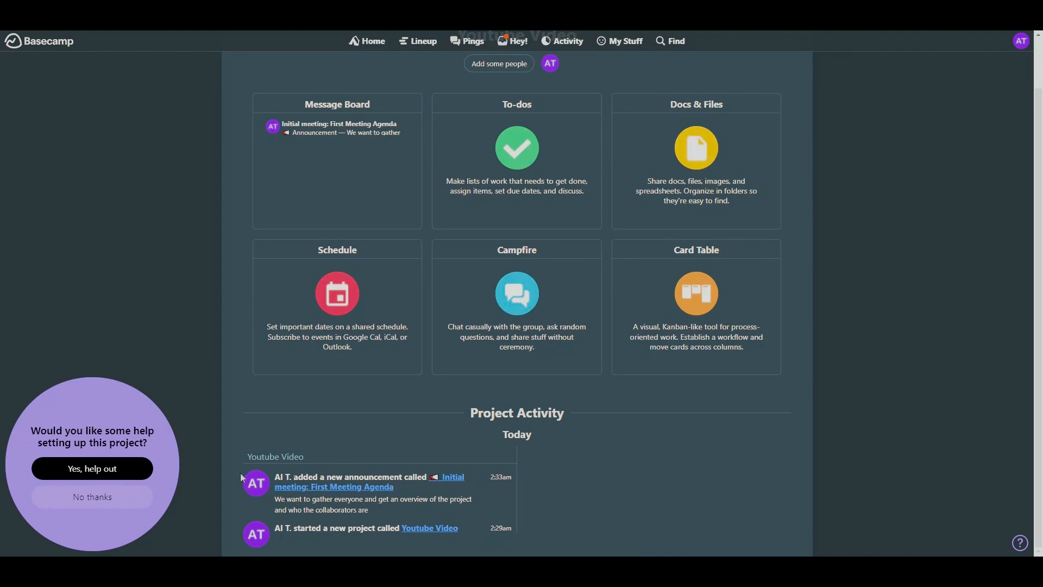
{"action": "scroll", "coordinate": [598, 502], "scroll_direction": "up", "scroll_amount": 2}
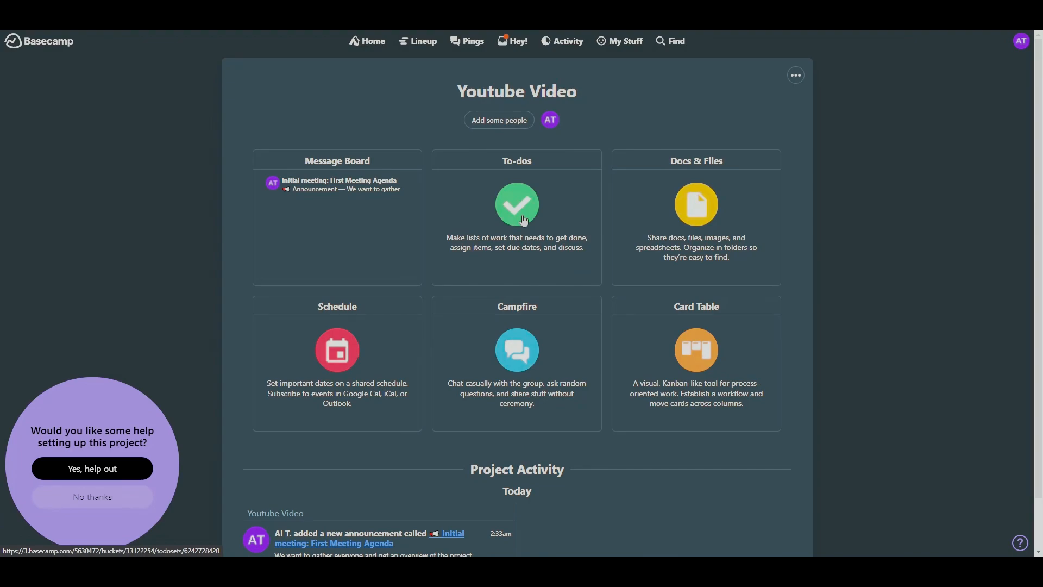
- Create the to-do list "Brainstorming and Pre-production" and enter the to-do "Select a video topic or theme", assigned to the own account
{"action": "left_click", "coordinate": [546, 239]}
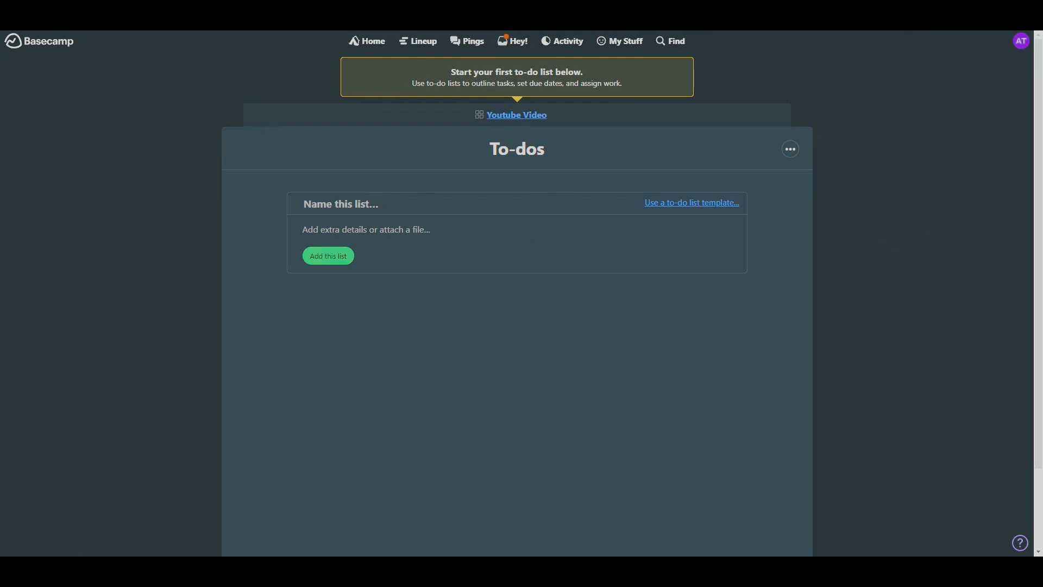
{"action": "left_click", "coordinate": [341, 260]}
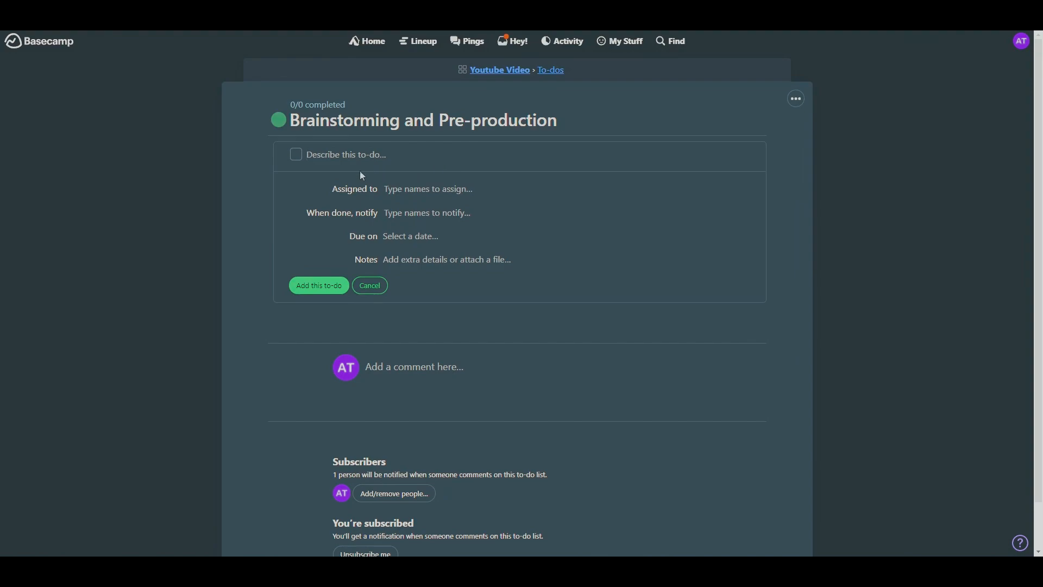
{"action": "left_click", "coordinate": [361, 154]}
{"action": "type", "text": "Select a video topic or theme"}
{"action": "type", "text": "a"}
{"action": "key", "text": "Return"}
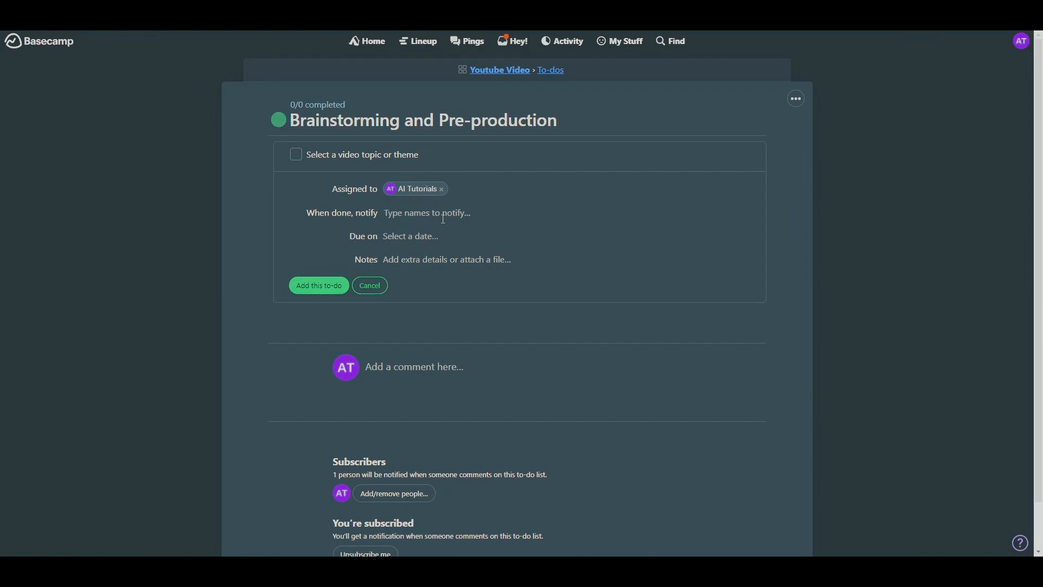
- Set the to-do's due date to Mon, Jun 12, 2023 without repetition or notes, and add it to the list
{"action": "left_click", "coordinate": [421, 241]}
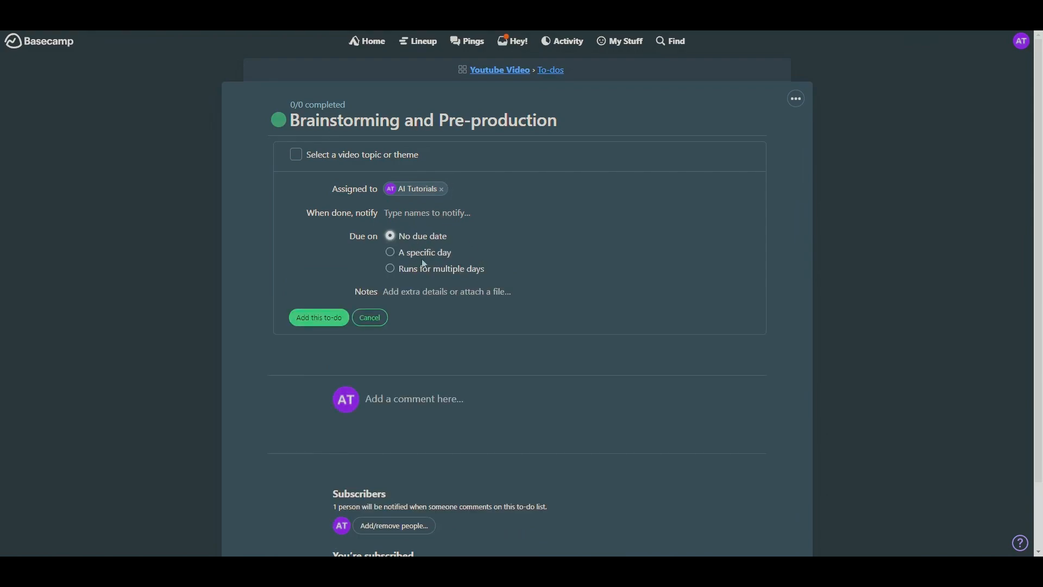
{"action": "left_click", "coordinate": [441, 255]}
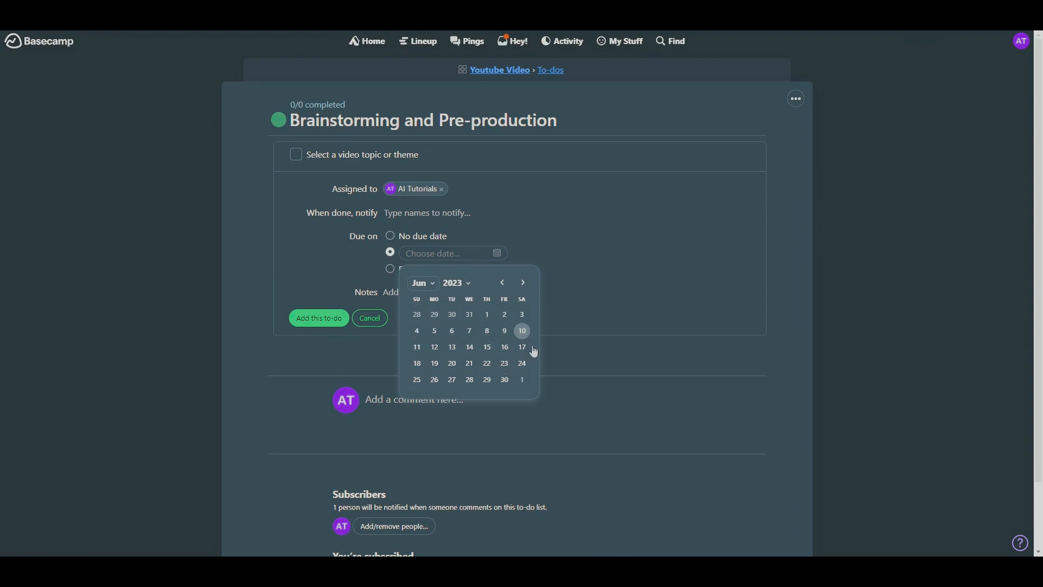
{"action": "left_click", "coordinate": [434, 348]}
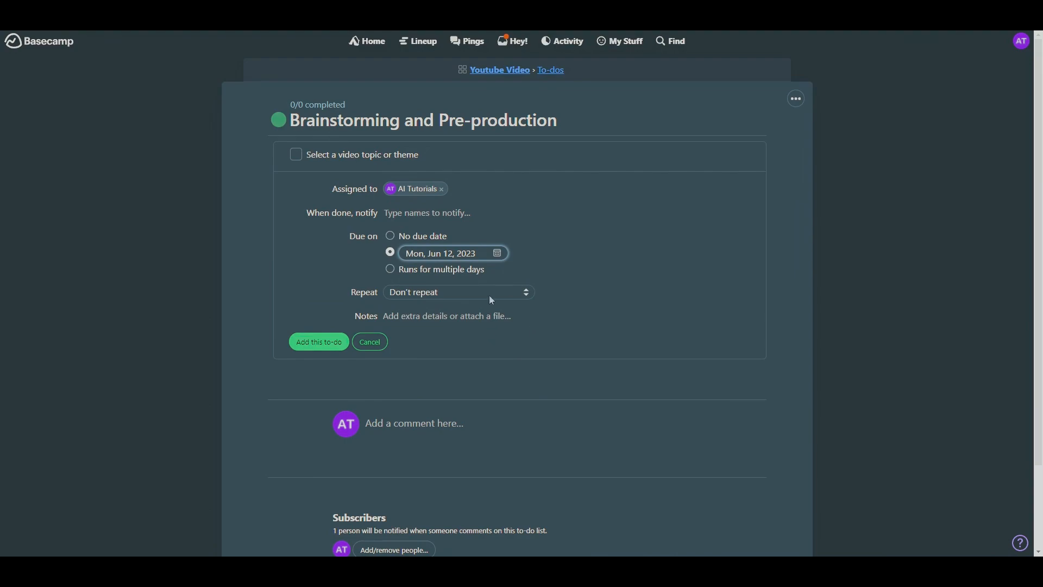
{"action": "left_click", "coordinate": [468, 298]}
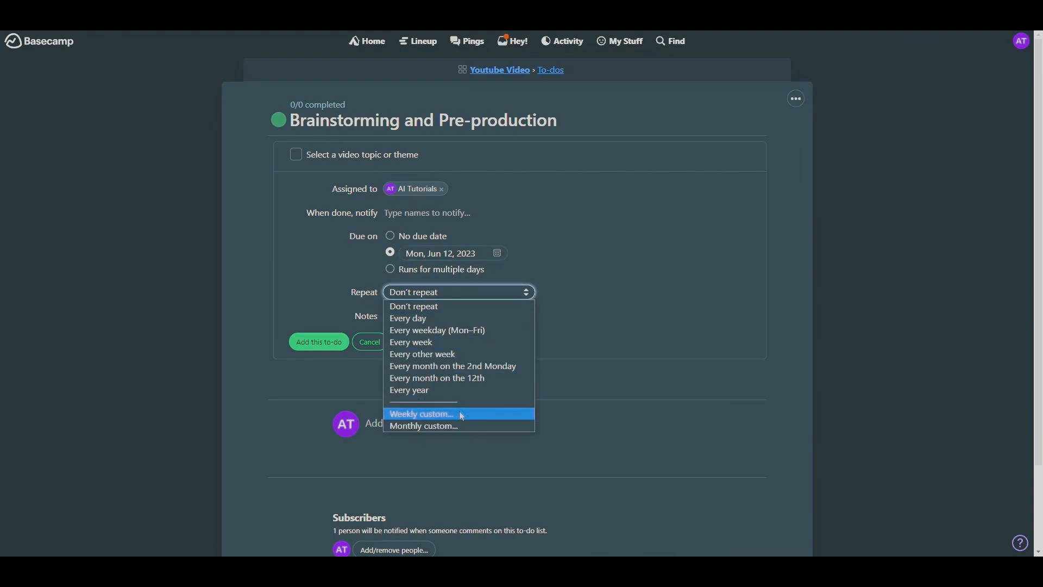
{"action": "left_click", "coordinate": [534, 309]}
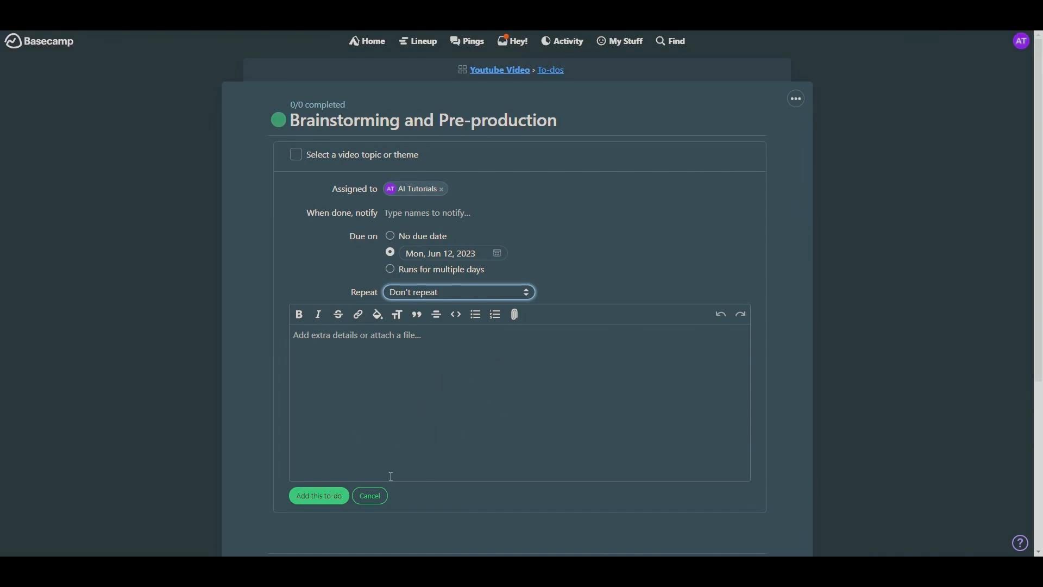
{"action": "left_click", "coordinate": [326, 496]}
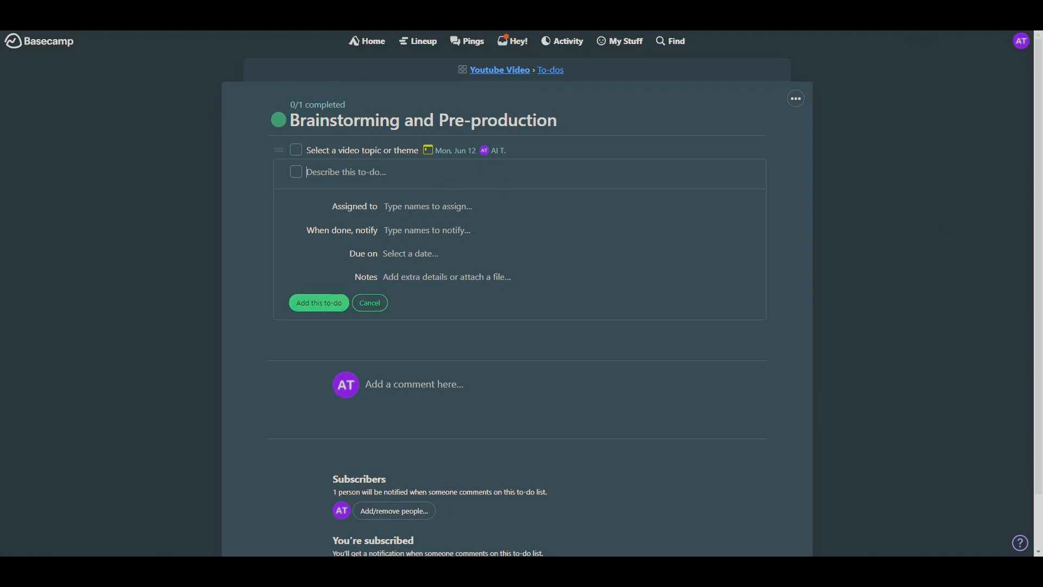
- Add the to-dos "Research and gather information on the chosen topic", "Outline the video script or create a storyboard" and "Determine any necessary props, locations, or equipment"
{"action": "type", "text": "Research and gather information on the chosen topic"}
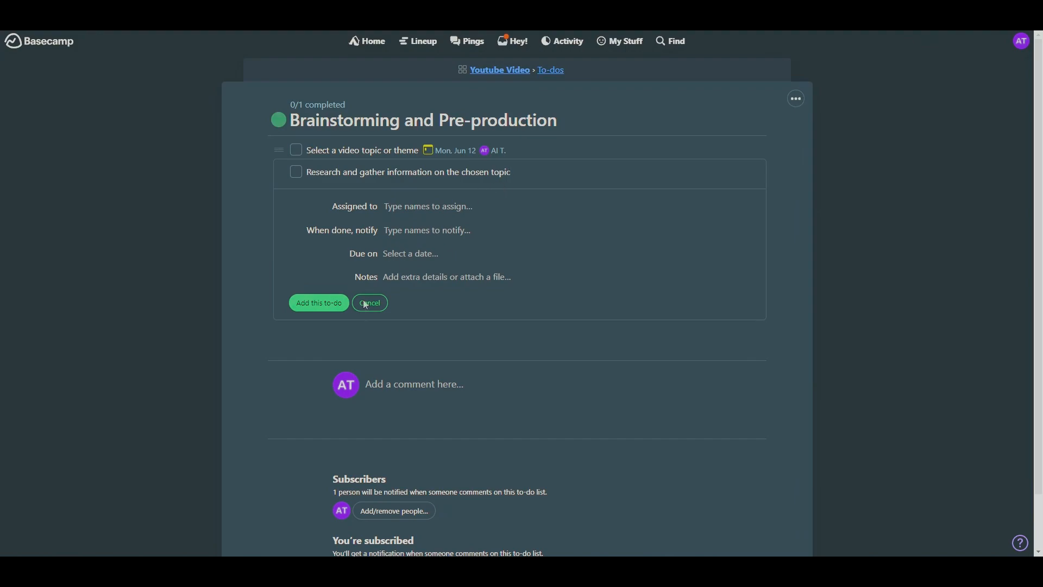
{"action": "left_click", "coordinate": [318, 304]}
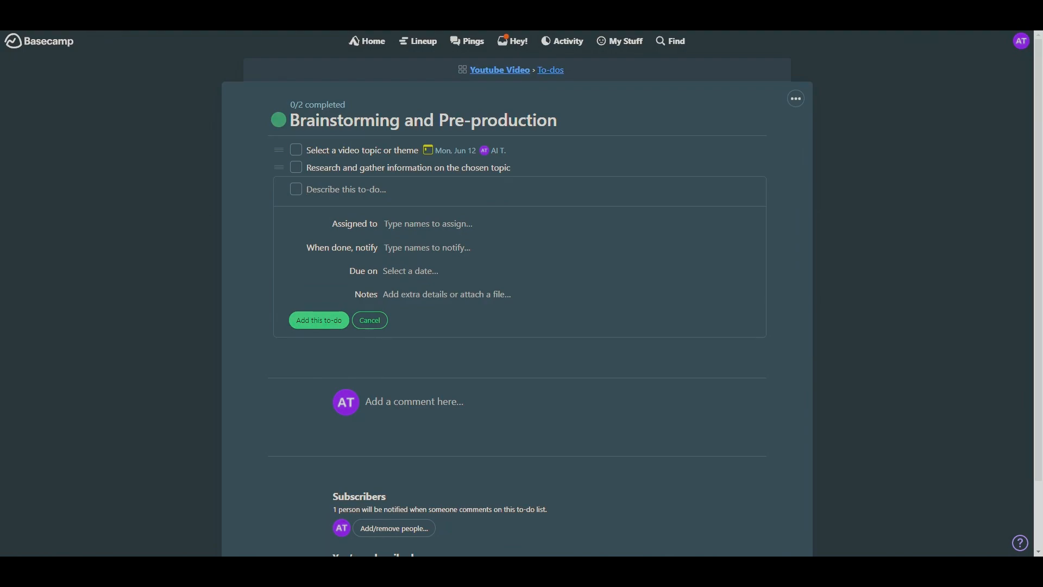
{"action": "type", "text": "Outline the video script or create a storyboard"}
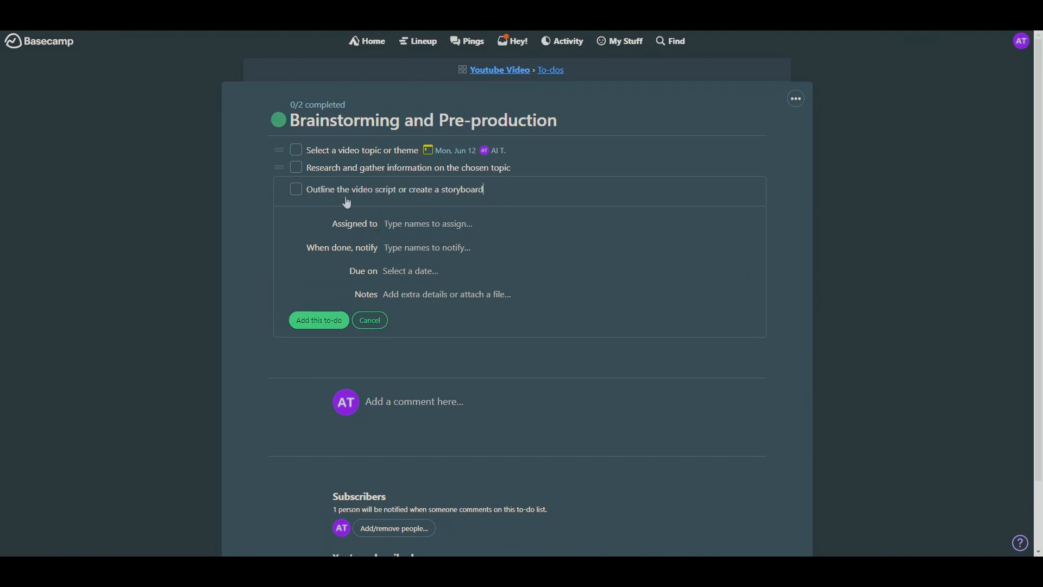
{"action": "left_click", "coordinate": [314, 325]}
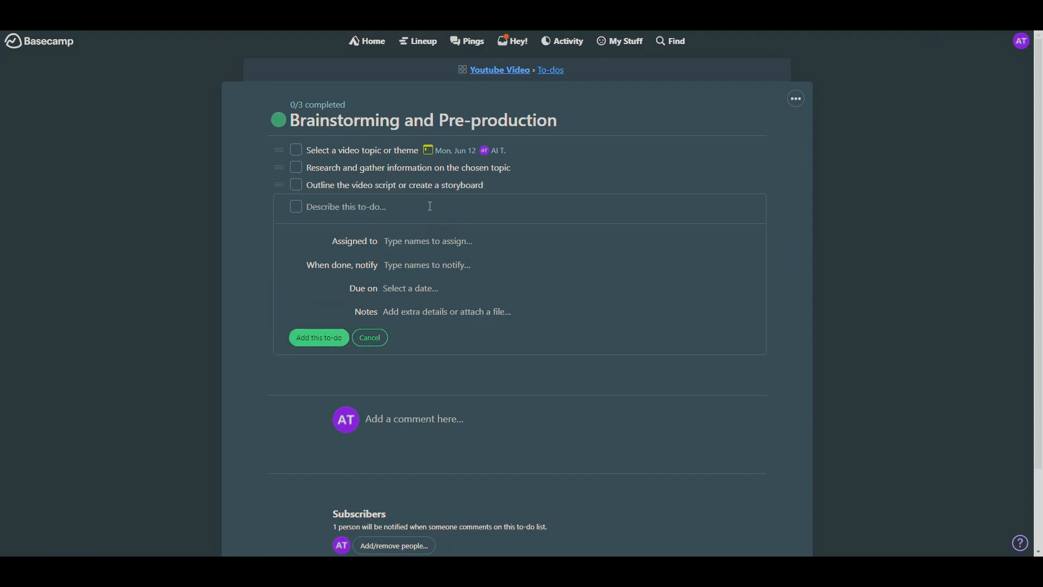
{"action": "type", "text": "Determine any necessary props, locations, or equipment"}
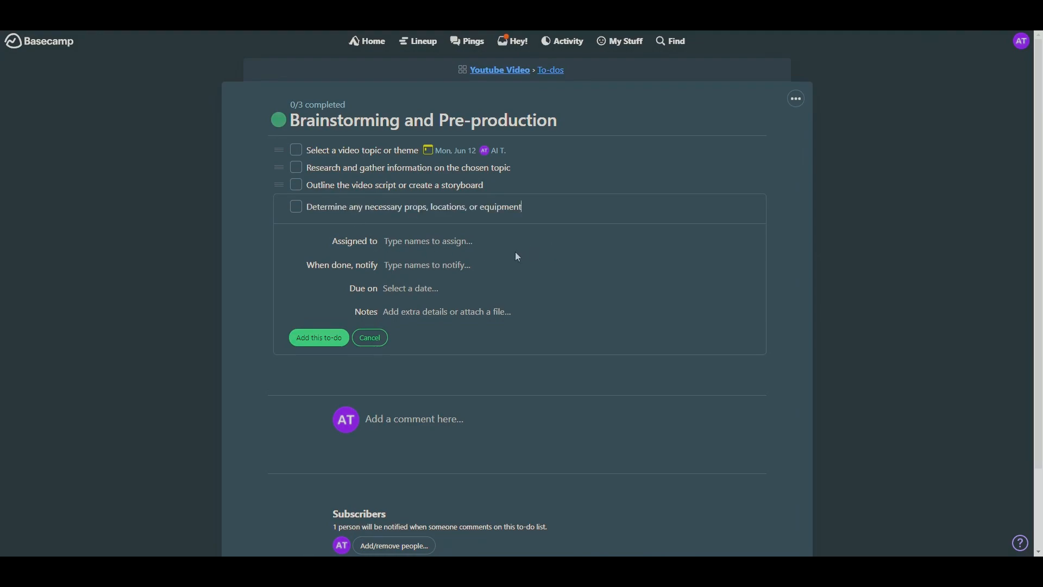
{"action": "left_click", "coordinate": [326, 340]}
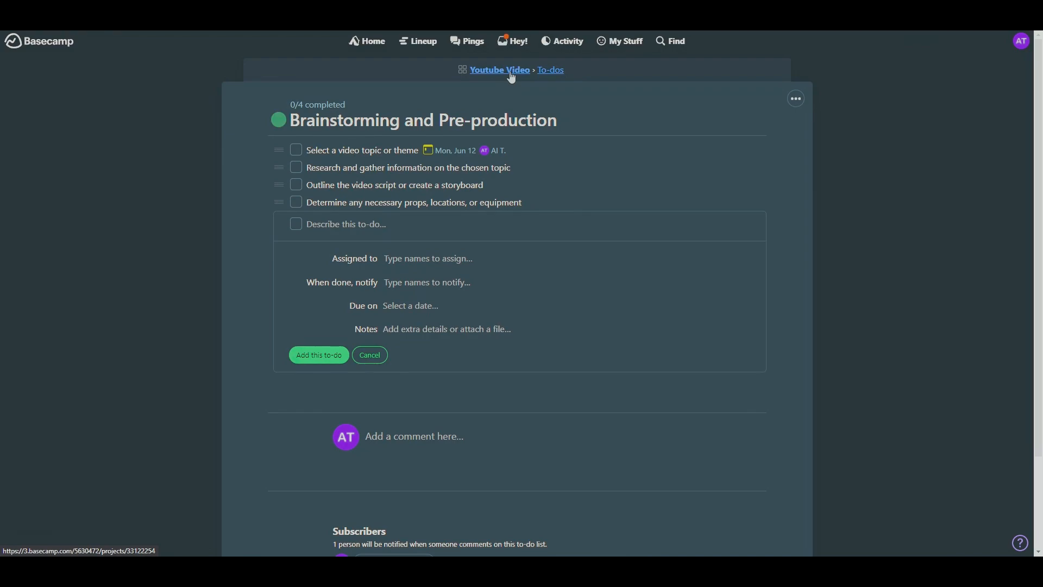
{"action": "left_click", "coordinate": [512, 72]}
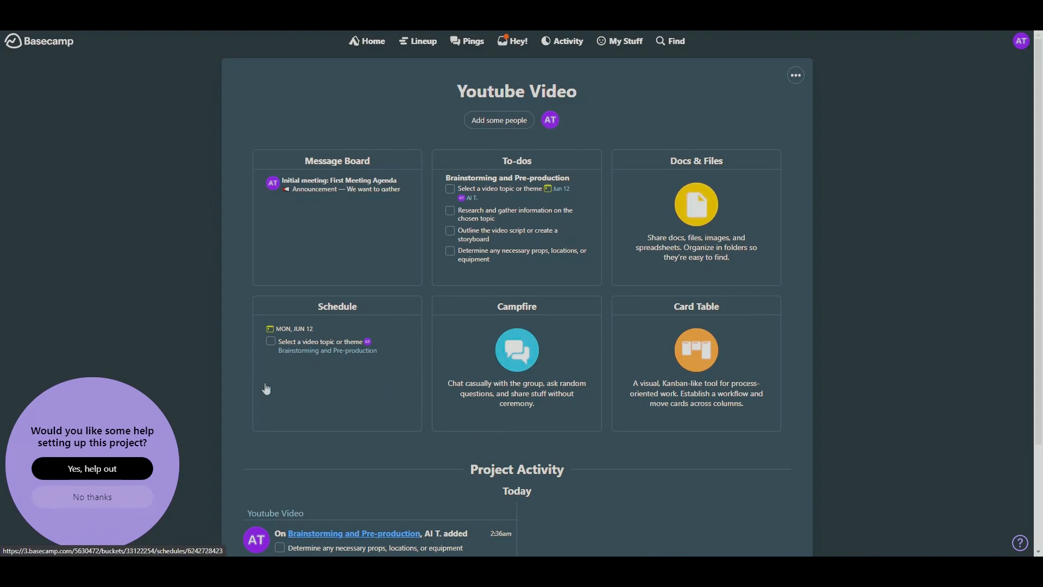
- Review the Project Activity, and open the project's To-dos to look through all the to-do lists
{"action": "scroll", "coordinate": [336, 348], "scroll_direction": "down", "scroll_amount": 3}
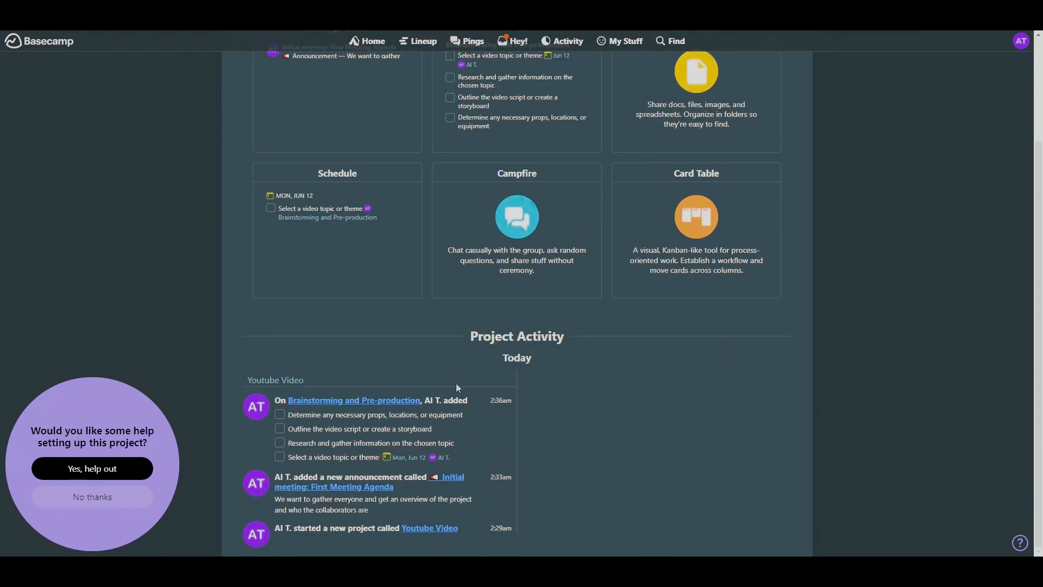
{"action": "scroll", "coordinate": [632, 495], "scroll_direction": "up", "scroll_amount": 3}
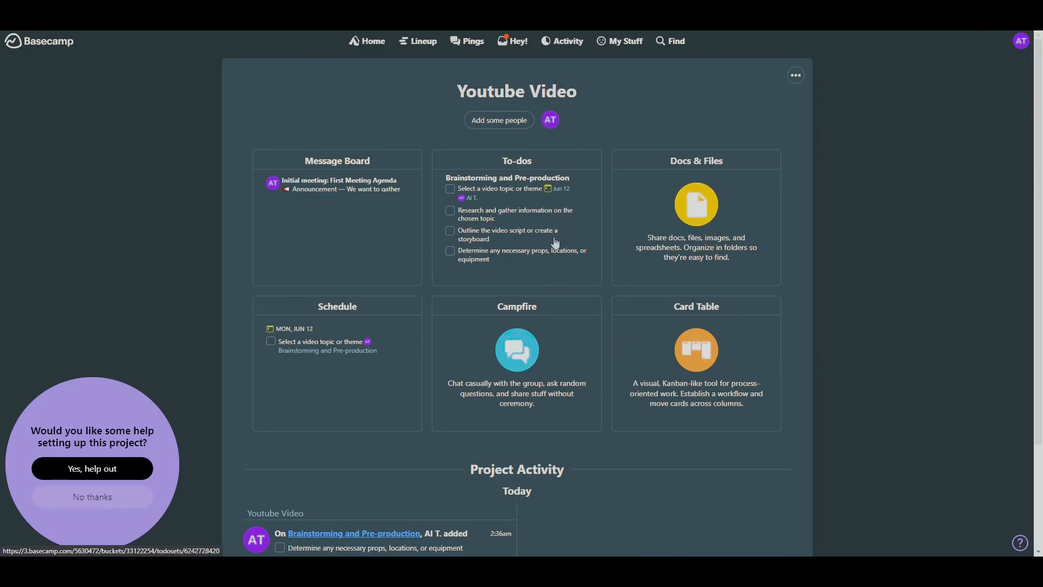
{"action": "left_click", "coordinate": [550, 234]}
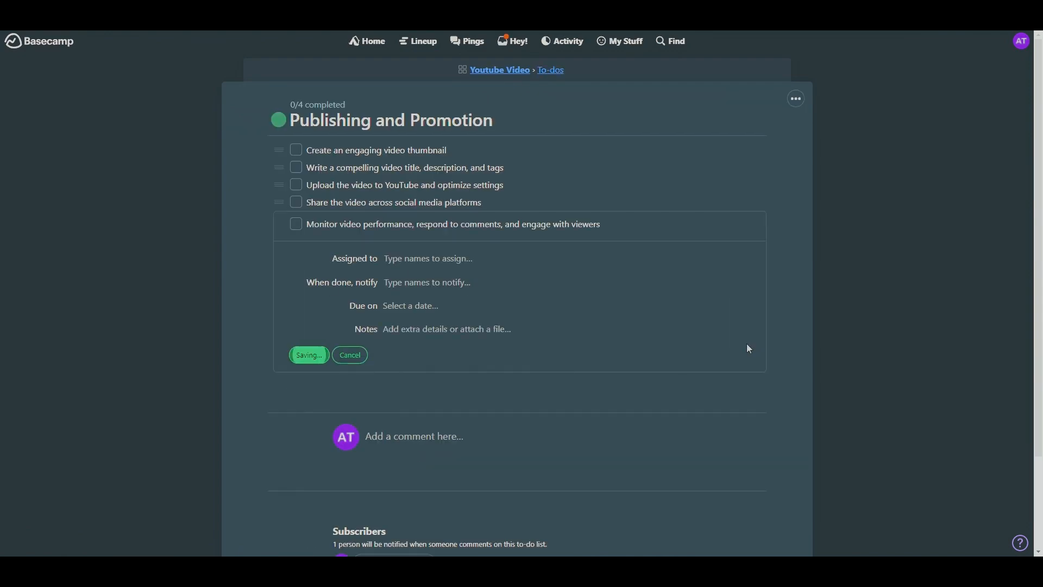
{"action": "key", "text": "Return"}
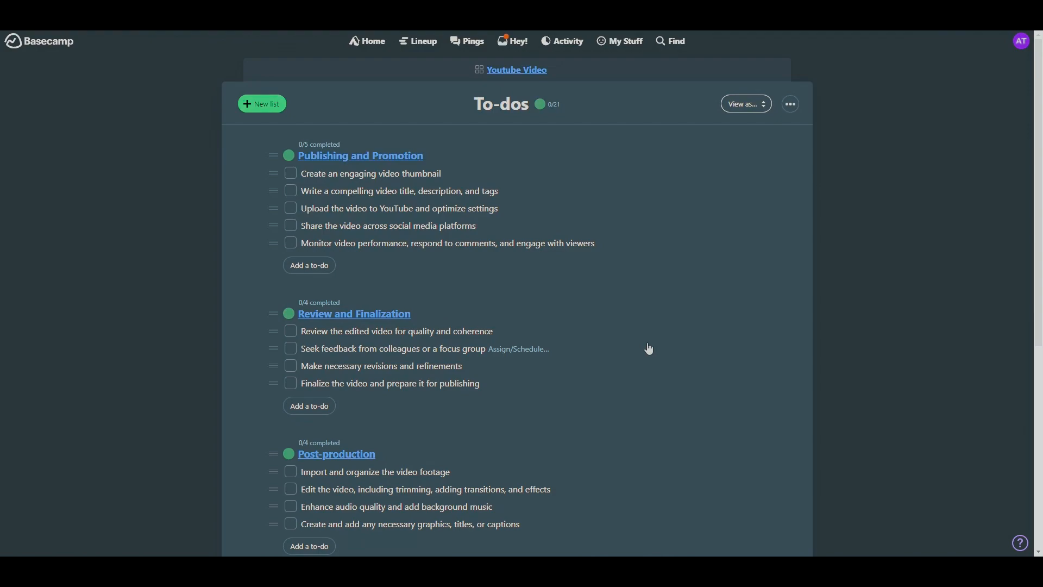
{"action": "scroll", "coordinate": [665, 354], "scroll_direction": "down", "scroll_amount": 6}
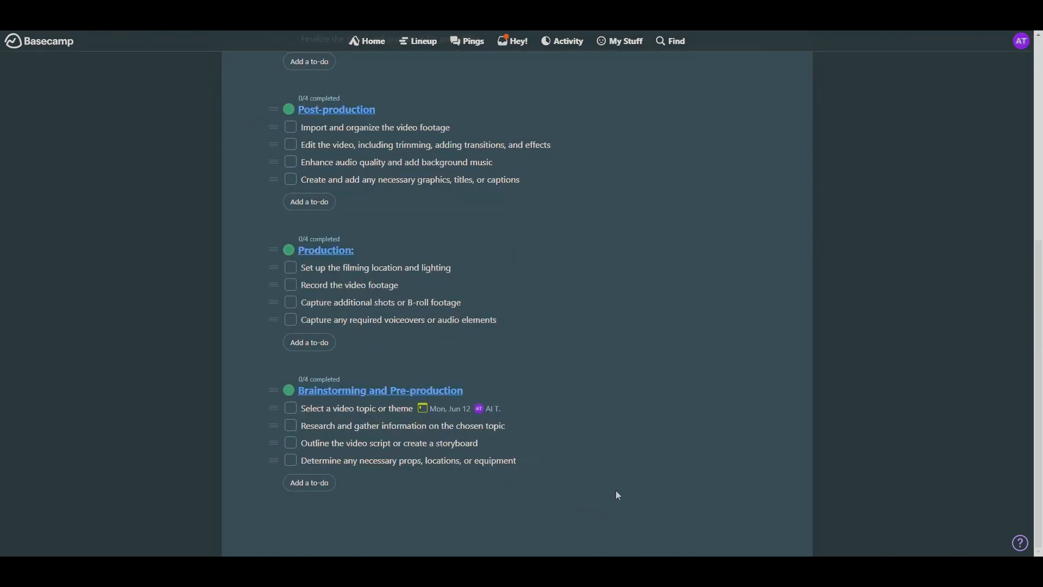
{"action": "scroll", "coordinate": [618, 495], "scroll_direction": "up", "scroll_amount": 6}
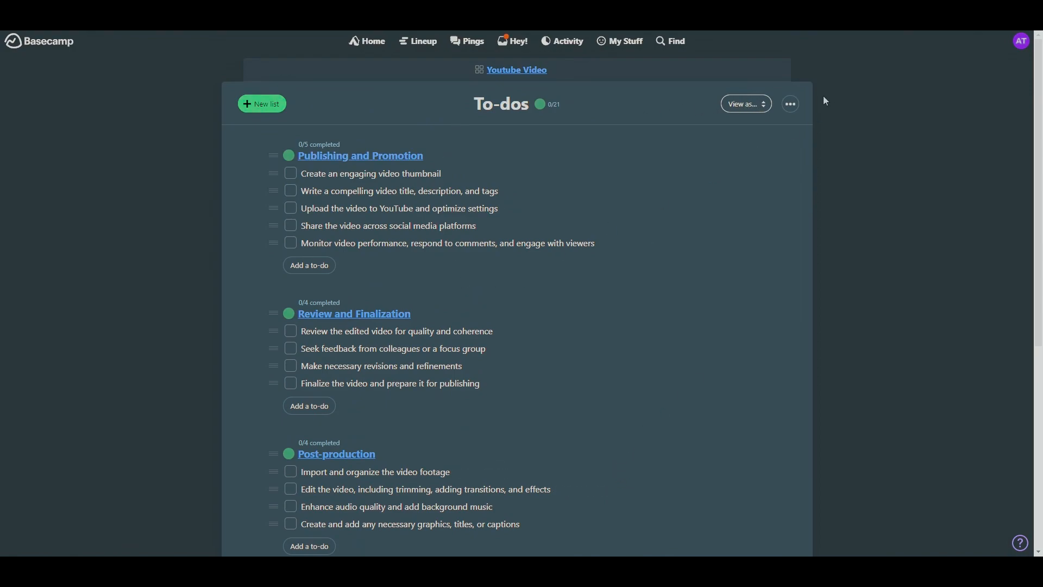
- Switch the To-dos page to show the to-do lists as cards, and look over the card layout
{"action": "left_click", "coordinate": [753, 106]}
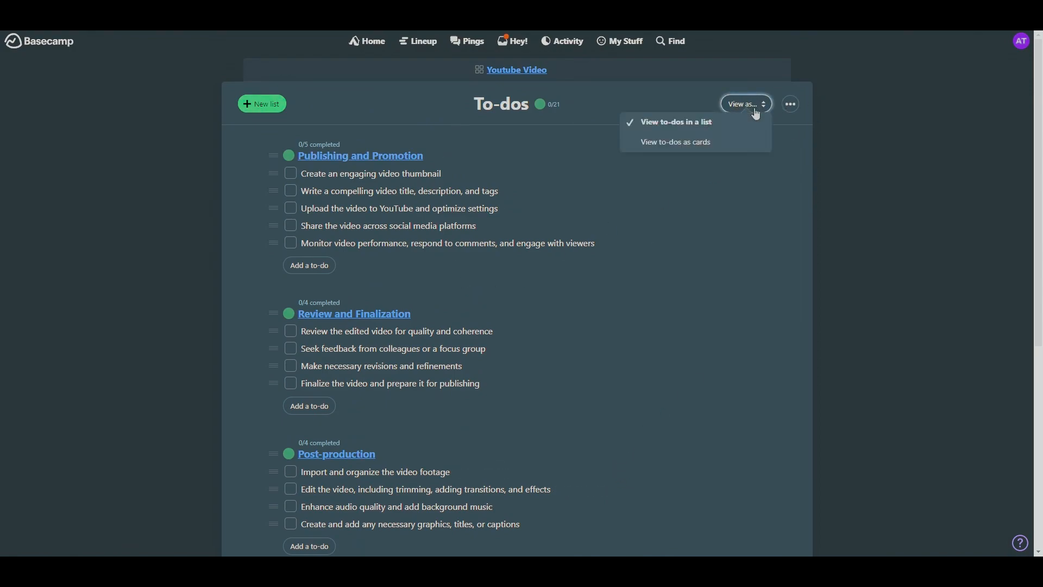
{"action": "left_click", "coordinate": [673, 142]}
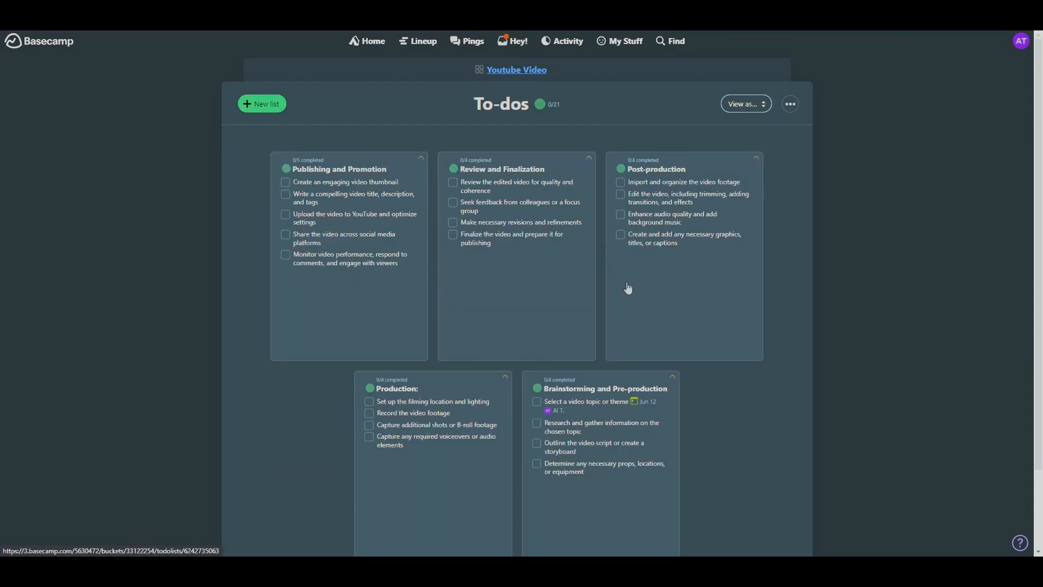
{"action": "scroll", "coordinate": [786, 388], "scroll_direction": "down", "scroll_amount": 2}
{"action": "scroll", "coordinate": [338, 309], "scroll_direction": "up", "scroll_amount": 1}
- Reorder the list cards to Brainstorming and Pre-production, Production, Post-production, Review and Finalization, Publishing and Promotion
{"action": "left_click_drag", "start_coordinate": [338, 309], "coordinate": [679, 429]}
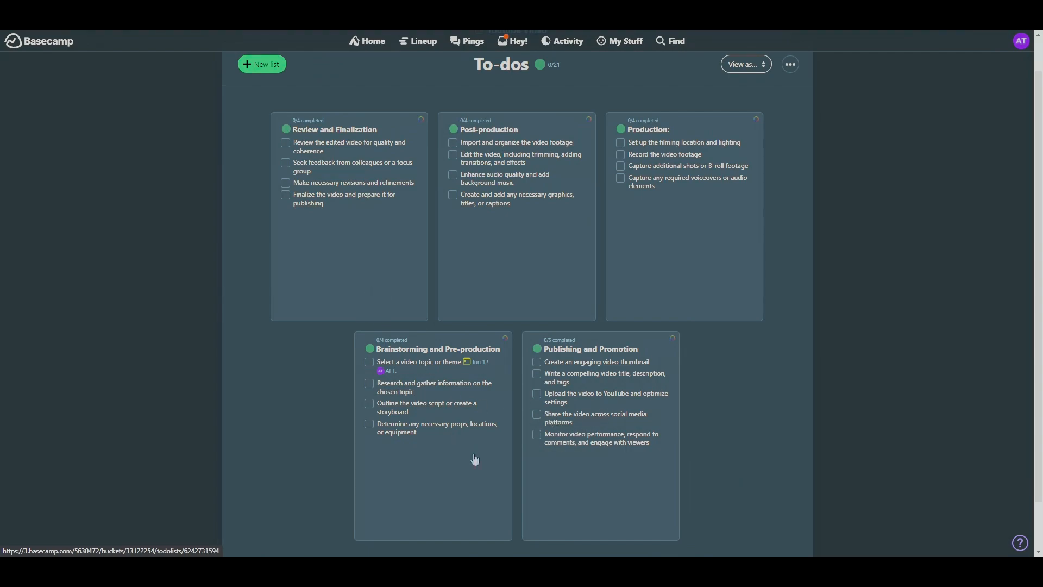
{"action": "left_click_drag", "start_coordinate": [402, 404], "coordinate": [376, 283]}
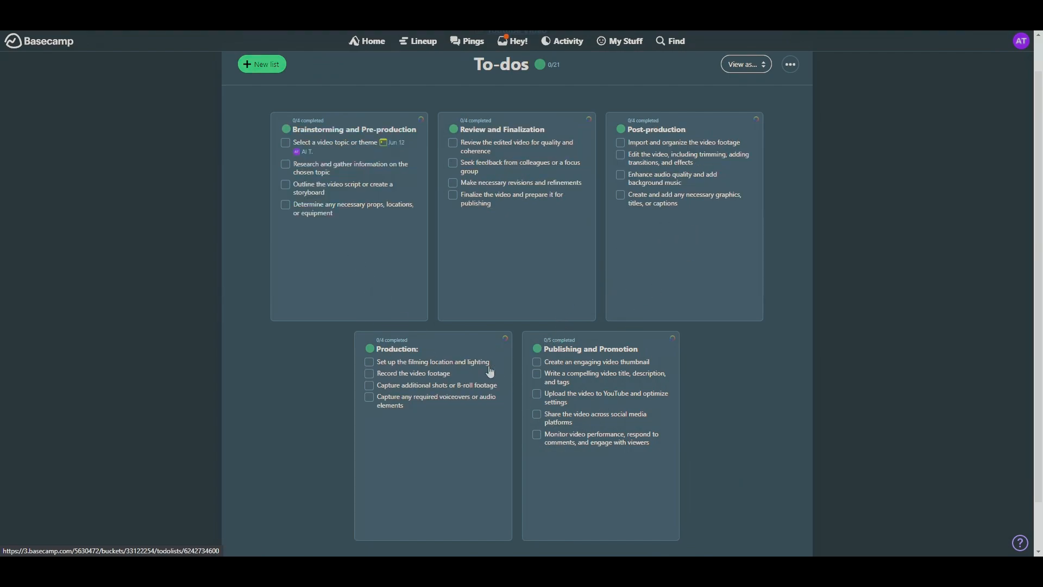
{"action": "left_click_drag", "start_coordinate": [489, 373], "coordinate": [496, 260]}
{"action": "left_click_drag", "start_coordinate": [458, 422], "coordinate": [742, 228]}
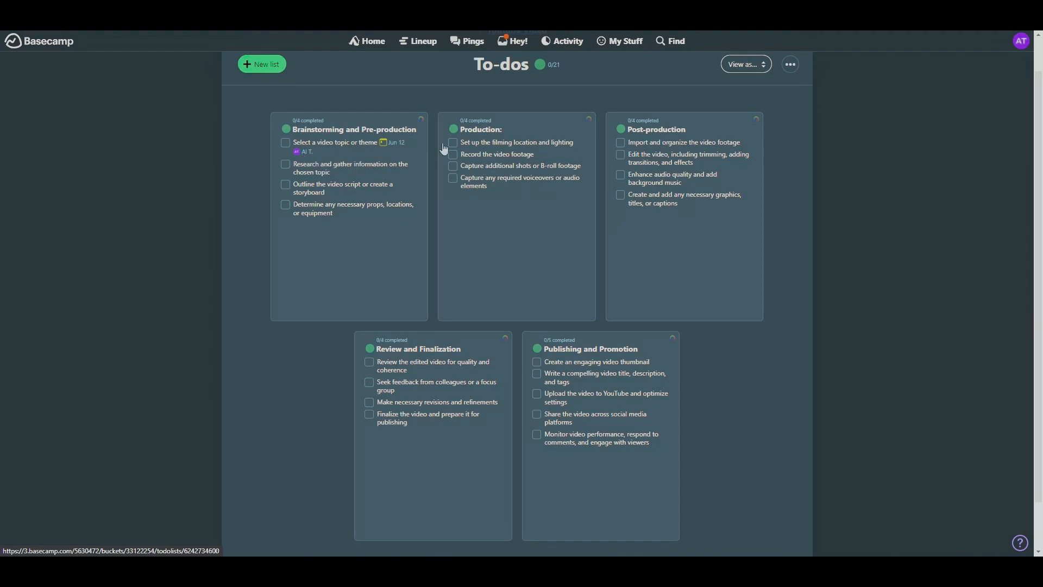
{"action": "scroll", "coordinate": [278, 78], "scroll_direction": "up", "scroll_amount": 1}
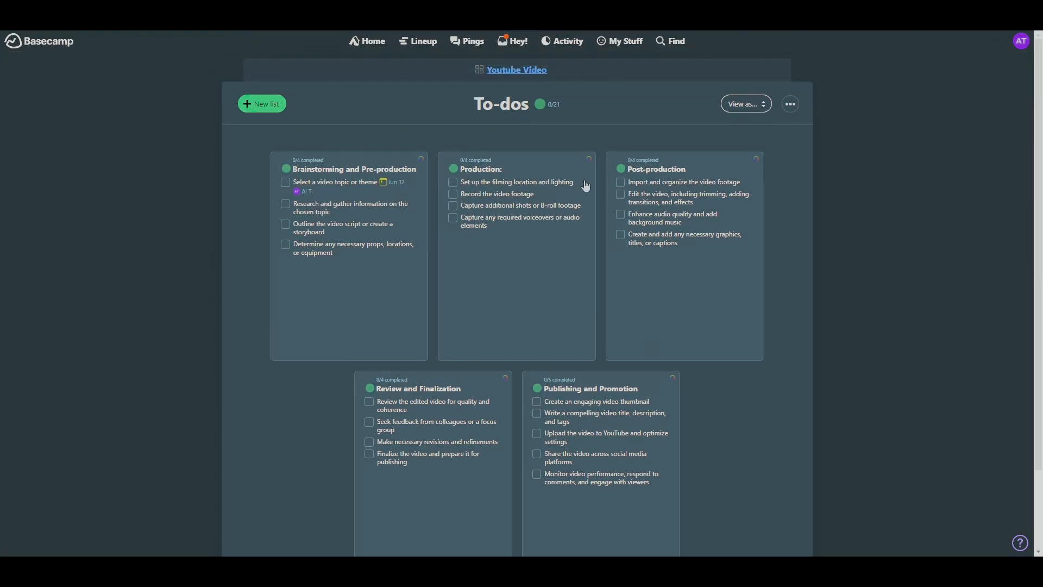
- Return to the Youtube Video project page and review the added to-dos in its Project Activity
{"action": "left_click", "coordinate": [526, 75]}
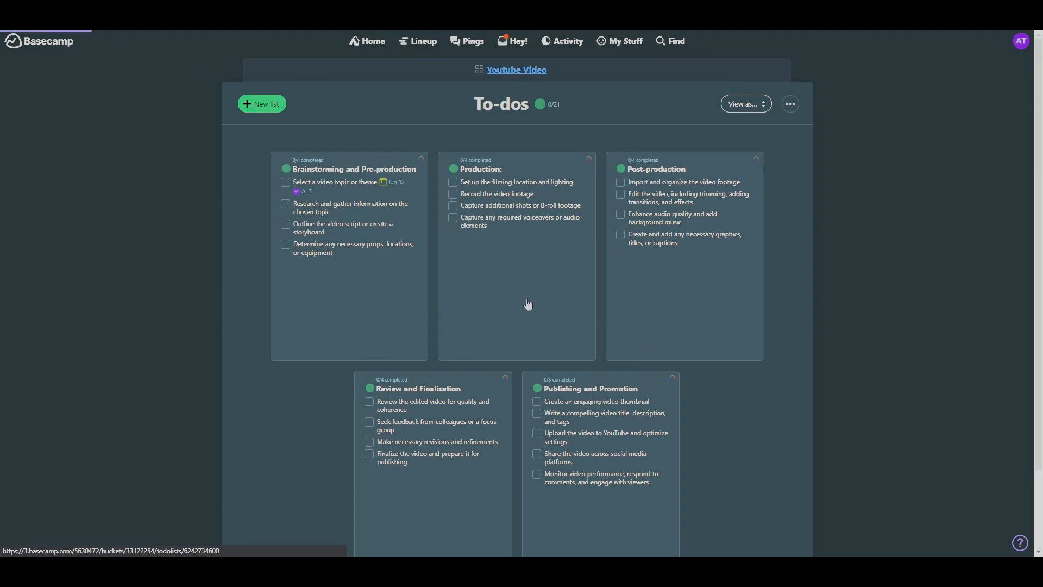
{"action": "scroll", "coordinate": [750, 334], "scroll_direction": "down", "scroll_amount": 10}
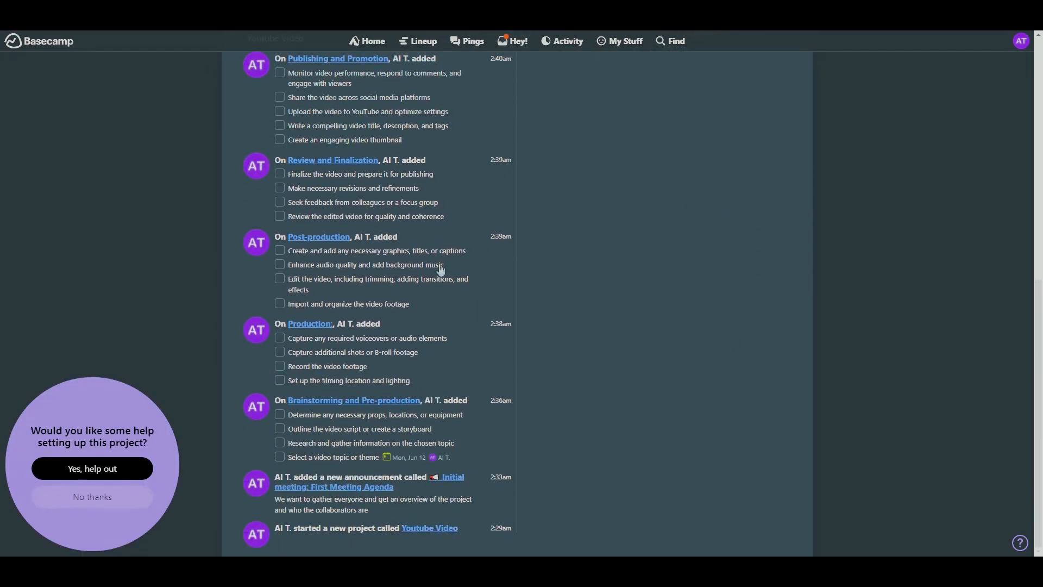
{"action": "scroll", "coordinate": [622, 364], "scroll_direction": "up", "scroll_amount": 8}
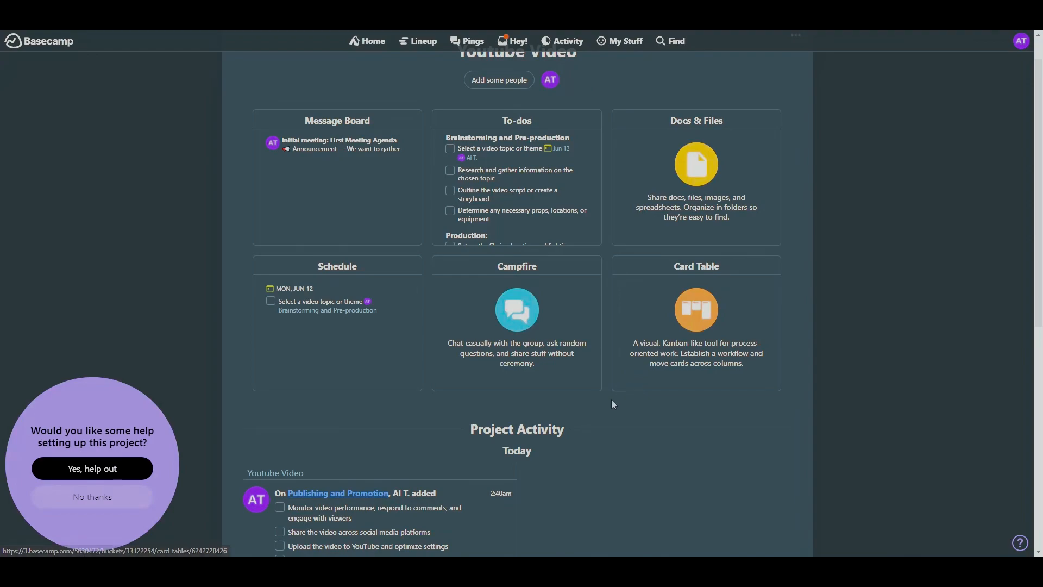
{"action": "scroll", "coordinate": [612, 402], "scroll_direction": "up", "scroll_amount": 1}
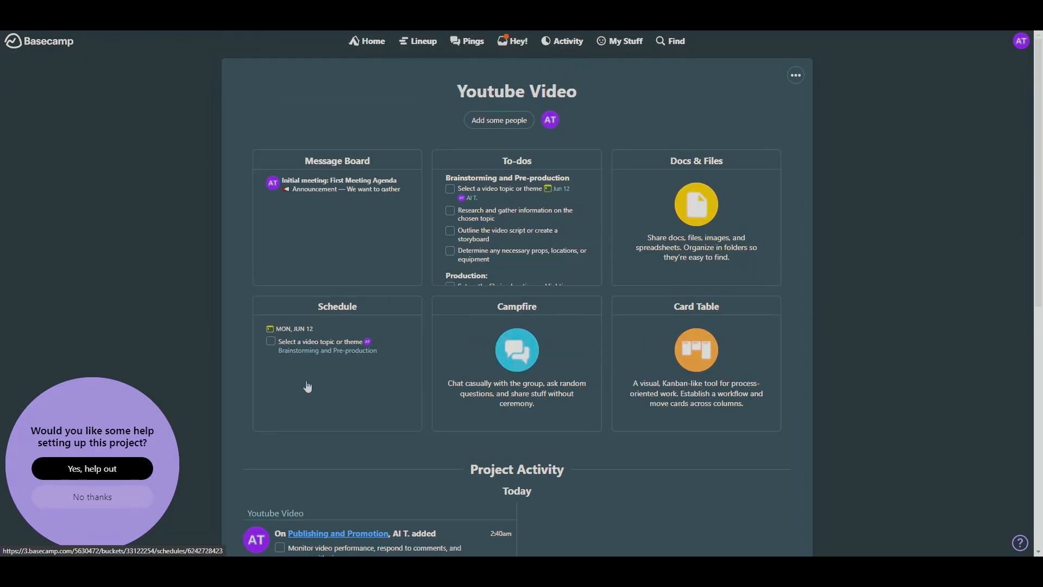
- View the project's Schedule calendar, and look at the Lineup timeline
{"action": "left_click", "coordinate": [384, 413]}
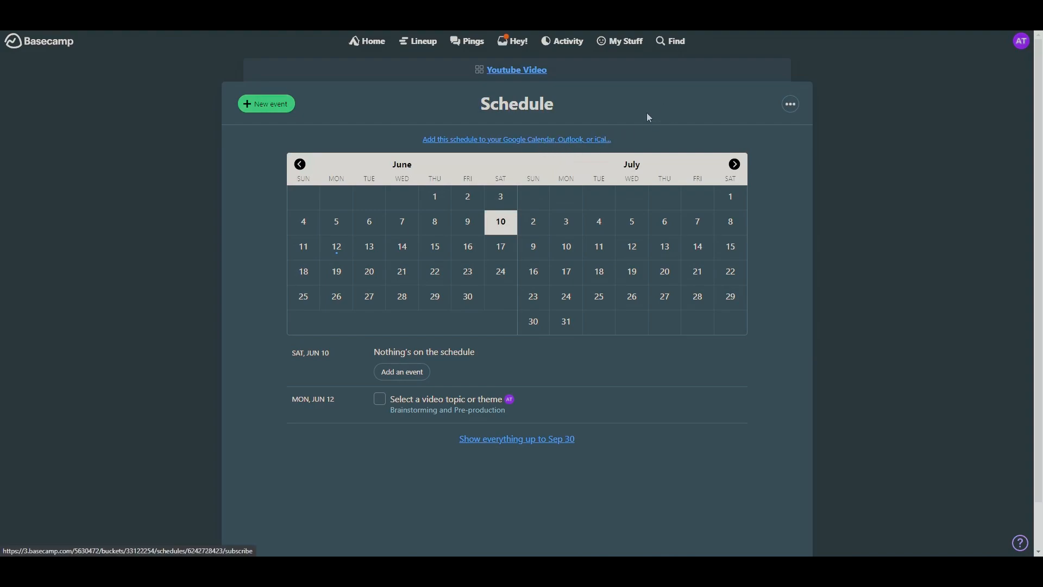
{"action": "left_click", "coordinate": [524, 71]}
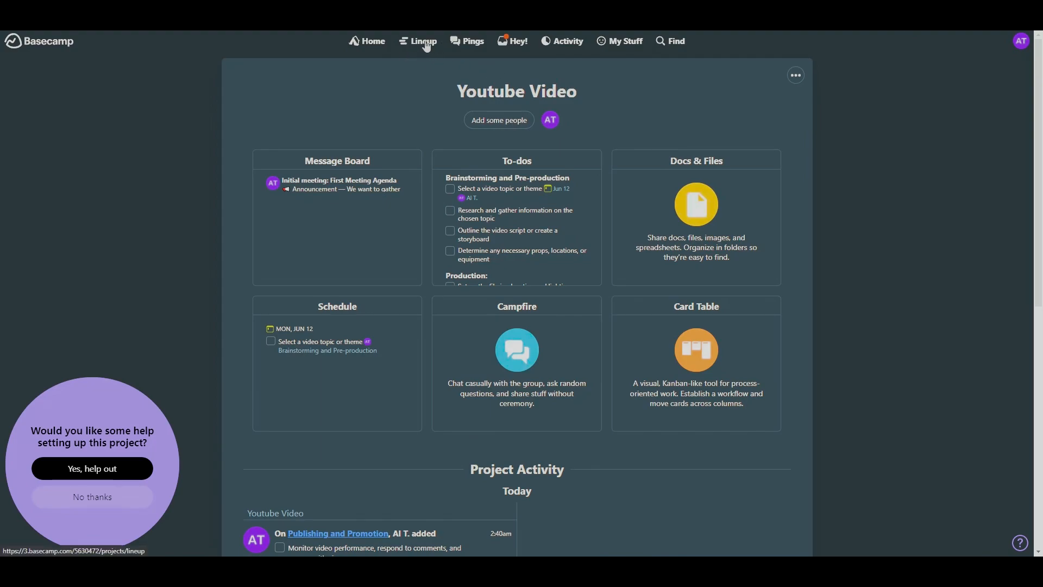
{"action": "left_click", "coordinate": [421, 40]}
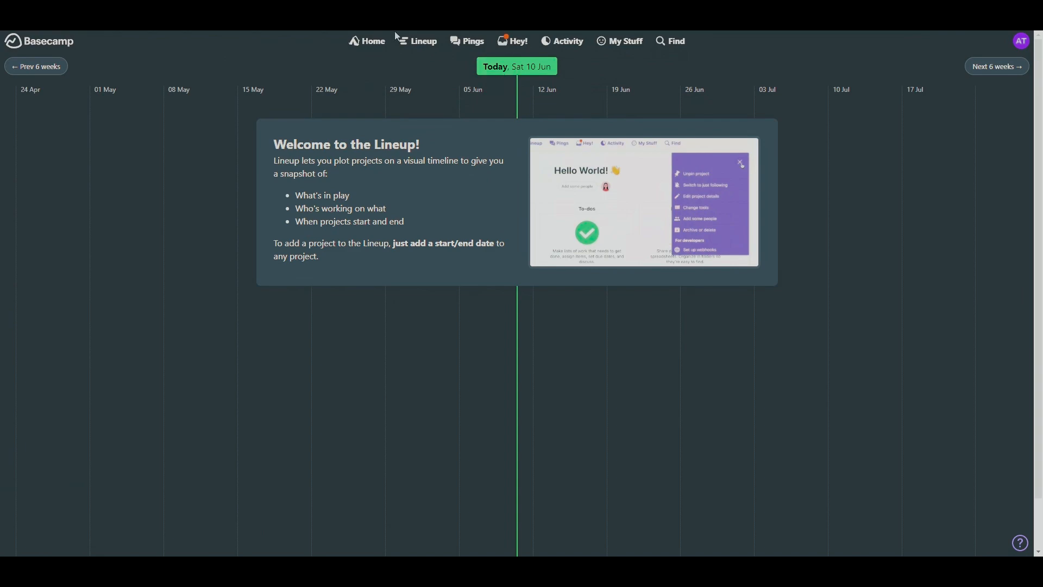
- Open the Youtube Video project's details for editing and set its starting date to Sat, Jun 10, 2023
{"action": "left_click", "coordinate": [373, 43]}
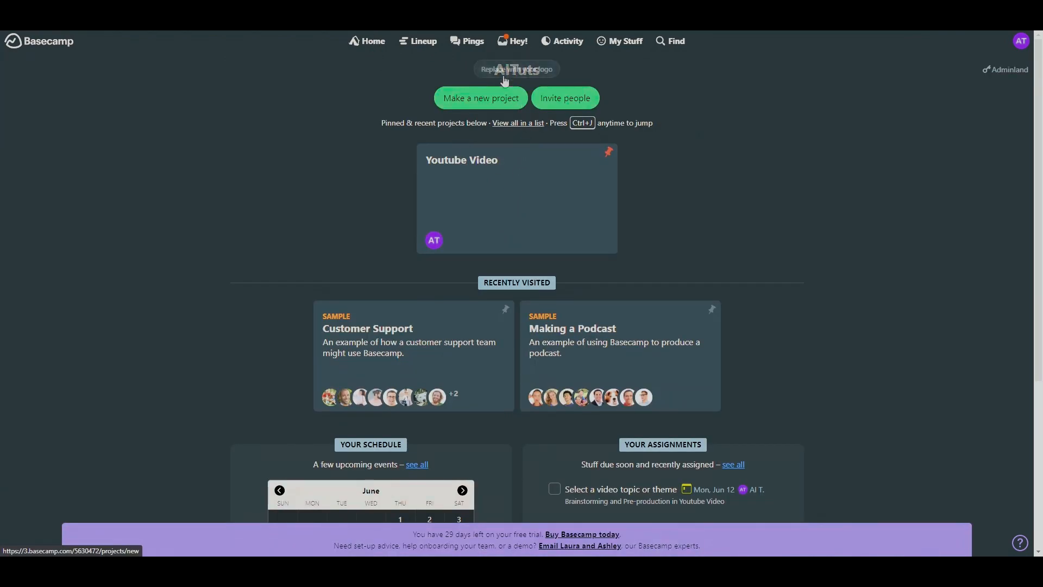
{"action": "left_click", "coordinate": [498, 206]}
{"action": "left_click", "coordinate": [796, 75]}
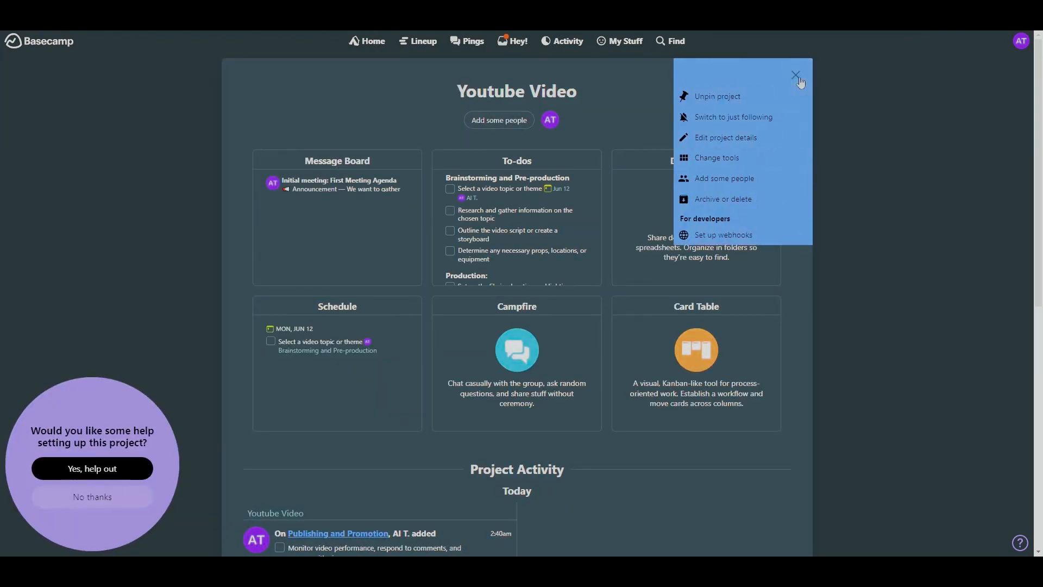
{"action": "left_click", "coordinate": [750, 137]}
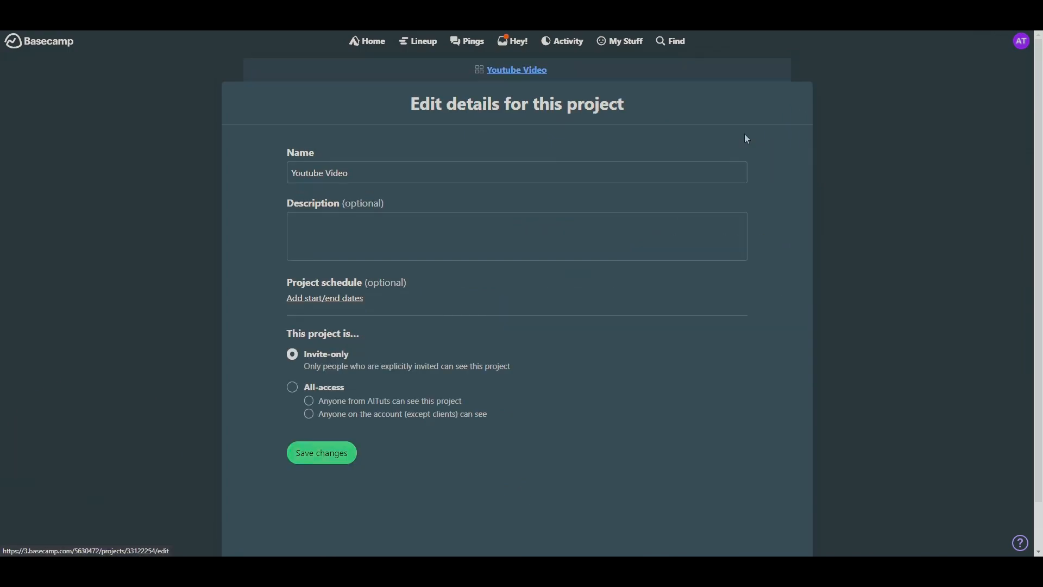
{"action": "left_click", "coordinate": [332, 299]}
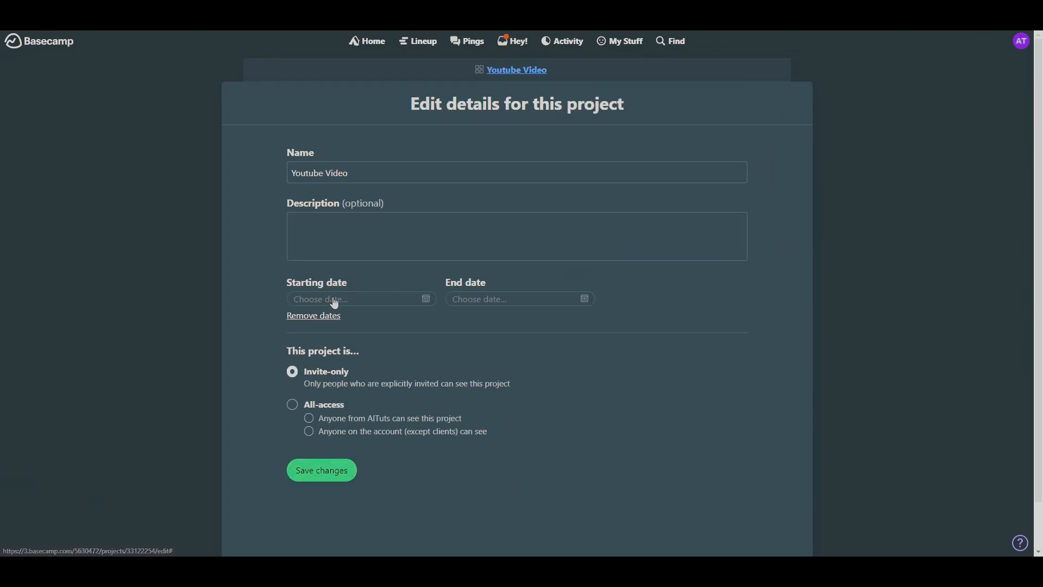
{"action": "left_click", "coordinate": [384, 304]}
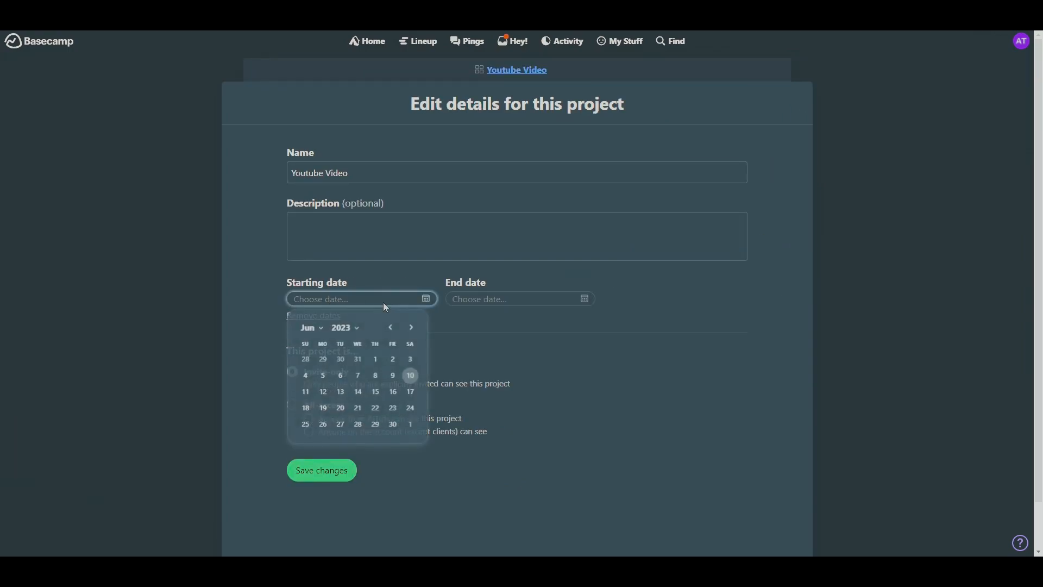
{"action": "left_click", "coordinate": [413, 375]}
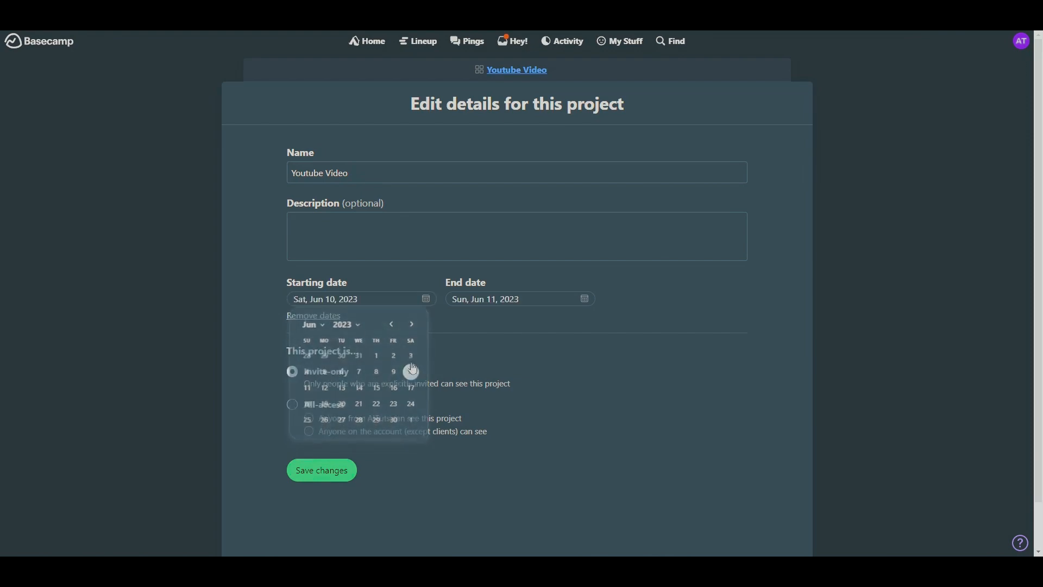
- Set the project's end date to Mon, Jul 10, 2023 and save the project details
{"action": "left_click", "coordinate": [491, 300]}
{"action": "scroll", "coordinate": [567, 375], "scroll_direction": "down", "scroll_amount": 1}
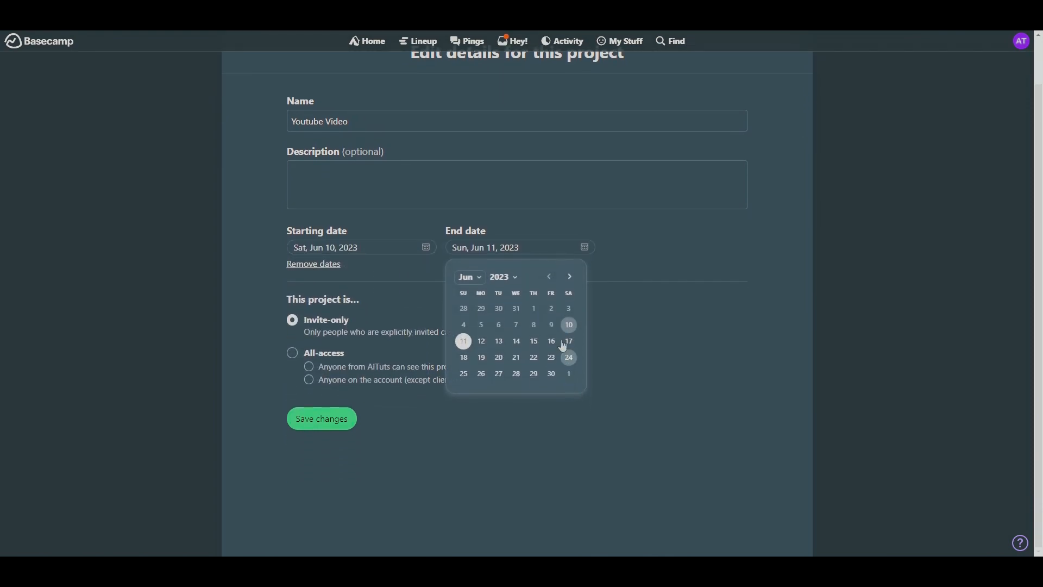
{"action": "left_click", "coordinate": [569, 278]}
{"action": "left_click", "coordinate": [481, 341]}
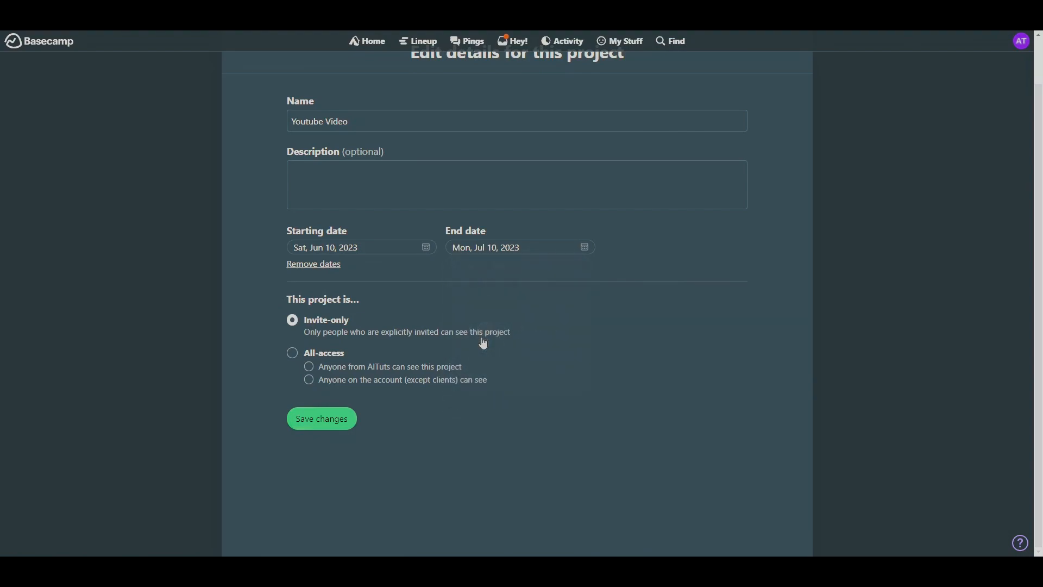
{"action": "scroll", "coordinate": [310, 478], "scroll_direction": "up", "scroll_amount": 1}
{"action": "left_click", "coordinate": [329, 477]}
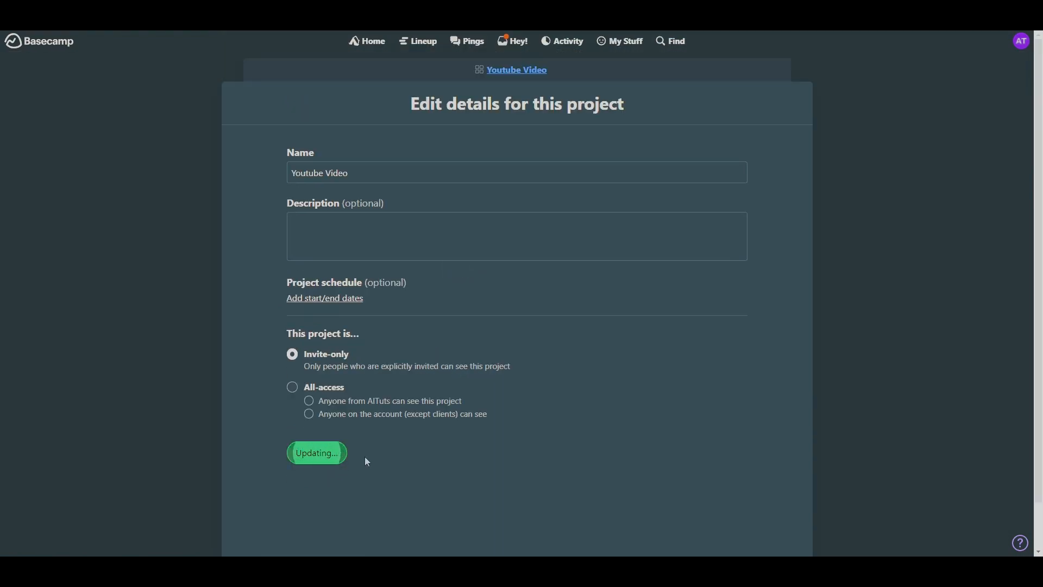
- Check the Youtube Video project on the Lineup timeline, and read through the account-wide Latest Activity feed
{"action": "left_click", "coordinate": [430, 40]}
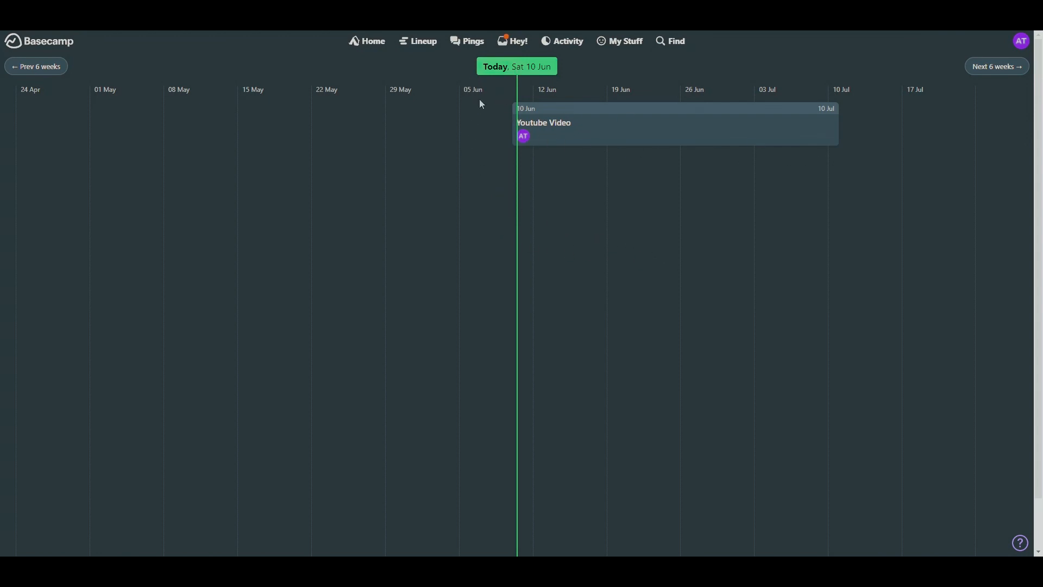
{"action": "left_click", "coordinate": [561, 44]}
{"action": "scroll", "coordinate": [454, 314], "scroll_direction": "down", "scroll_amount": 4}
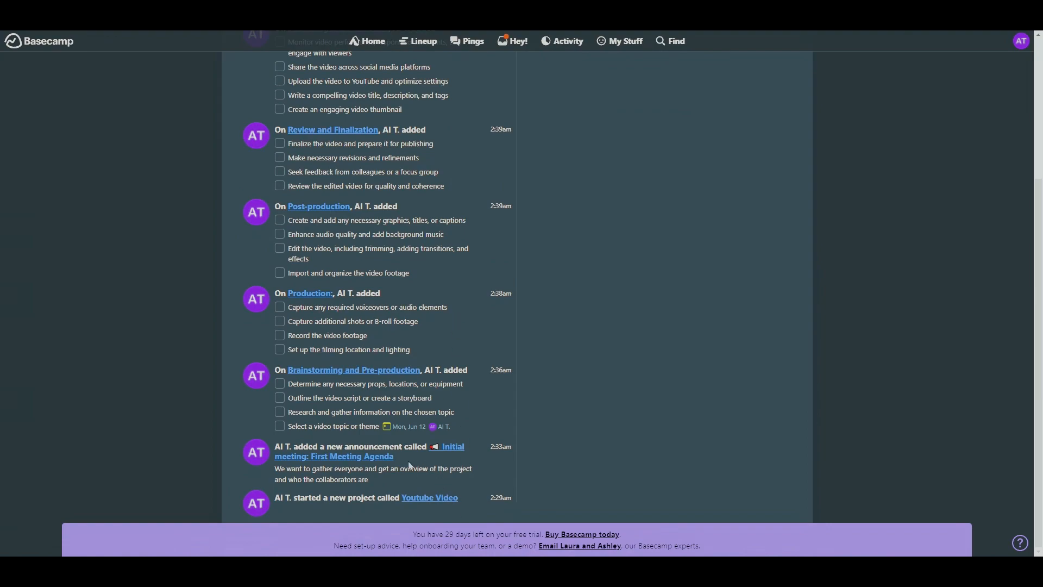
{"action": "scroll", "coordinate": [348, 337], "scroll_direction": "up", "scroll_amount": 4}
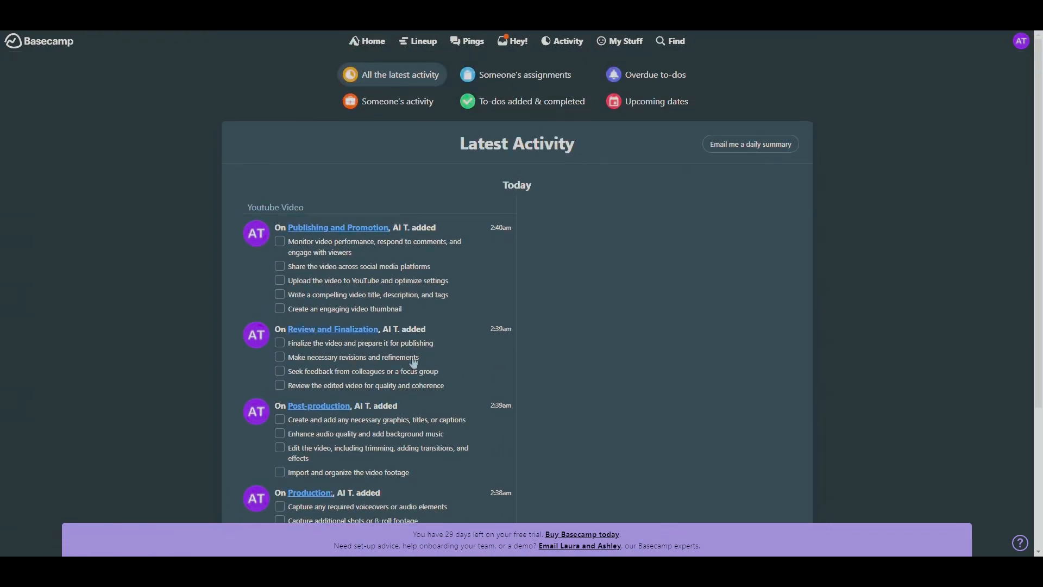
{"action": "scroll", "coordinate": [658, 239], "scroll_direction": "down", "scroll_amount": 3}
{"action": "scroll", "coordinate": [706, 139], "scroll_direction": "up", "scroll_amount": 2}
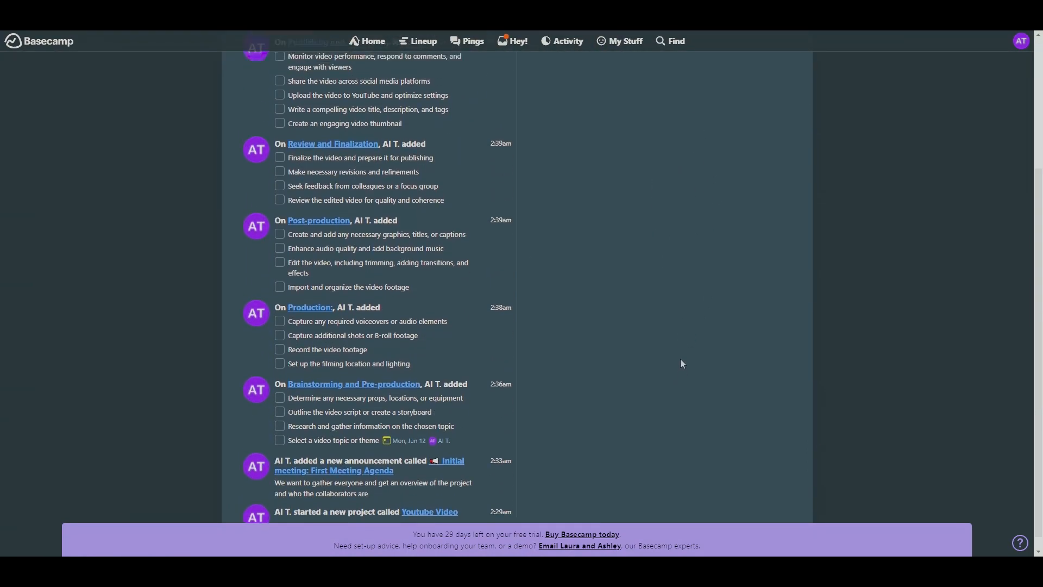
{"action": "scroll", "coordinate": [691, 419], "scroll_direction": "down", "scroll_amount": 3}
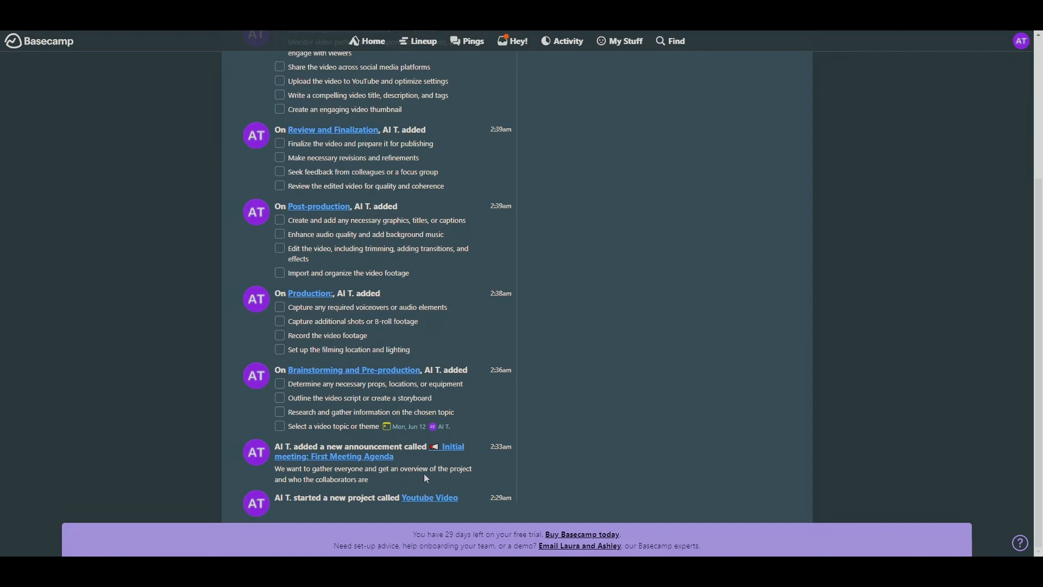
{"action": "scroll", "coordinate": [419, 462], "scroll_direction": "up", "scroll_amount": 4}
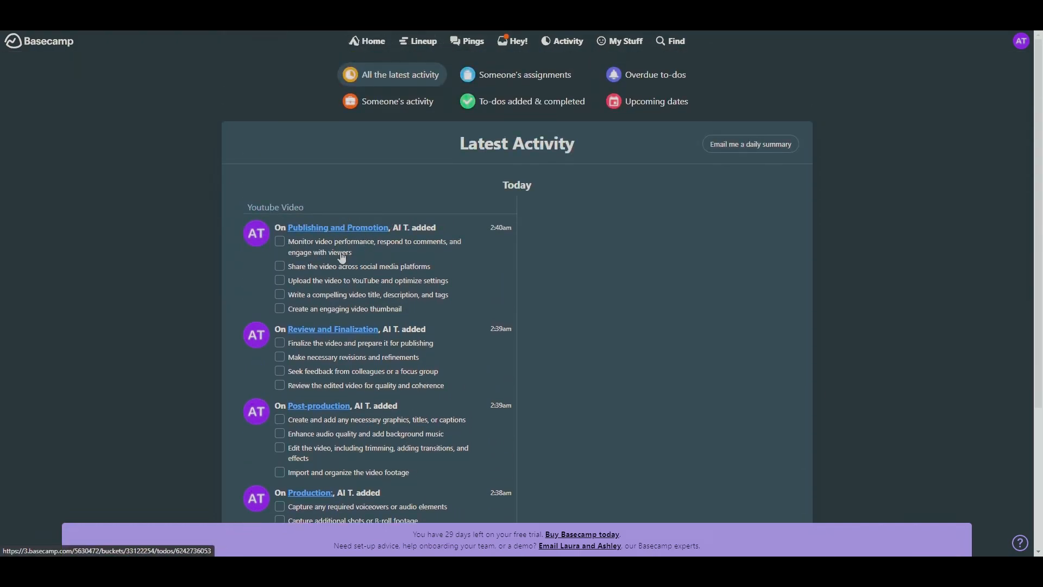
{"action": "scroll", "coordinate": [447, 325], "scroll_direction": "down", "scroll_amount": 4}
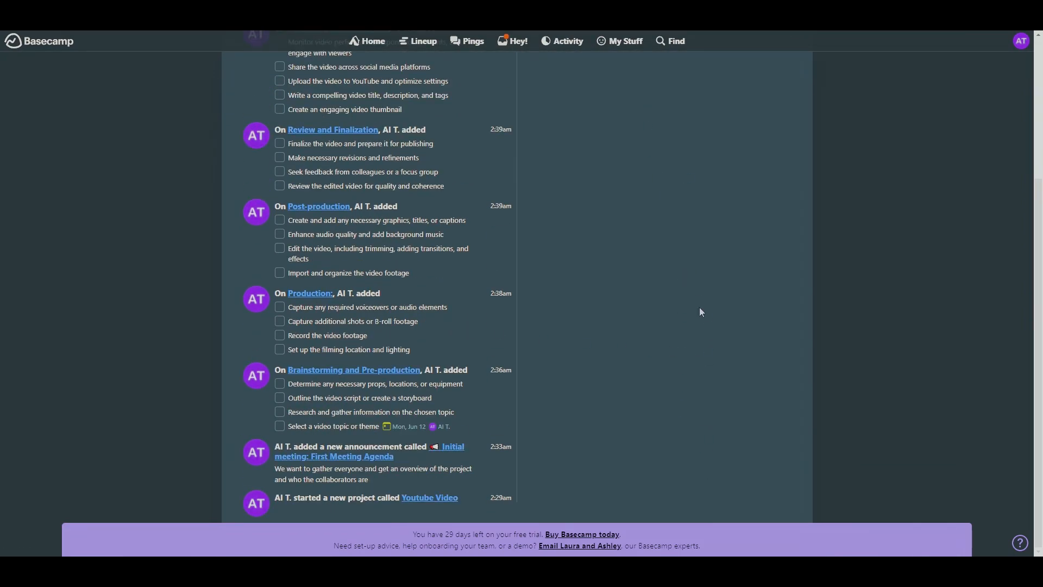
- Return to the account's home page and look over the schedule and assignments below the project cards
{"action": "scroll", "coordinate": [701, 400], "scroll_direction": "up", "scroll_amount": 4}
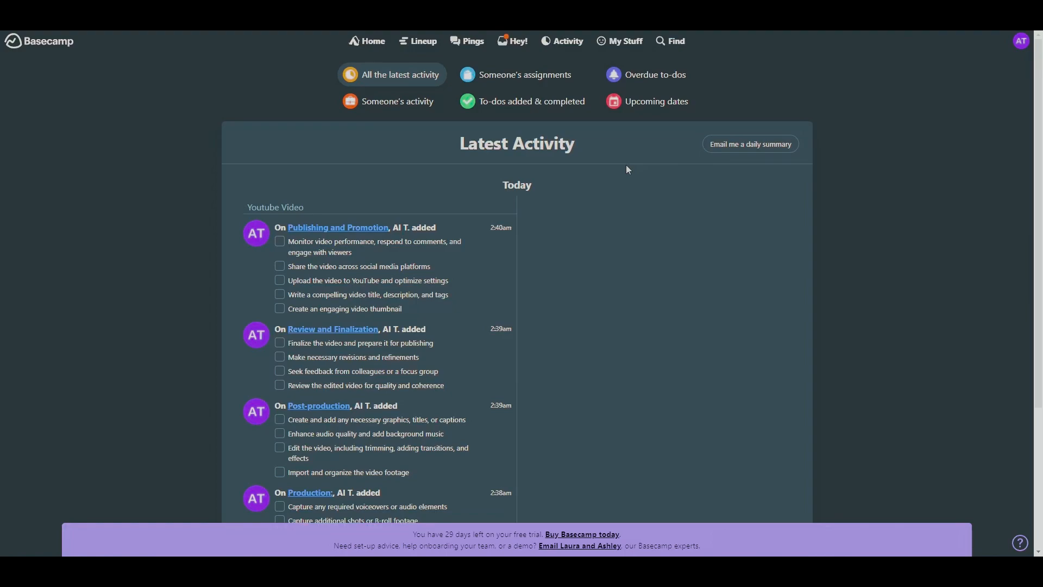
{"action": "left_click", "coordinate": [365, 45]}
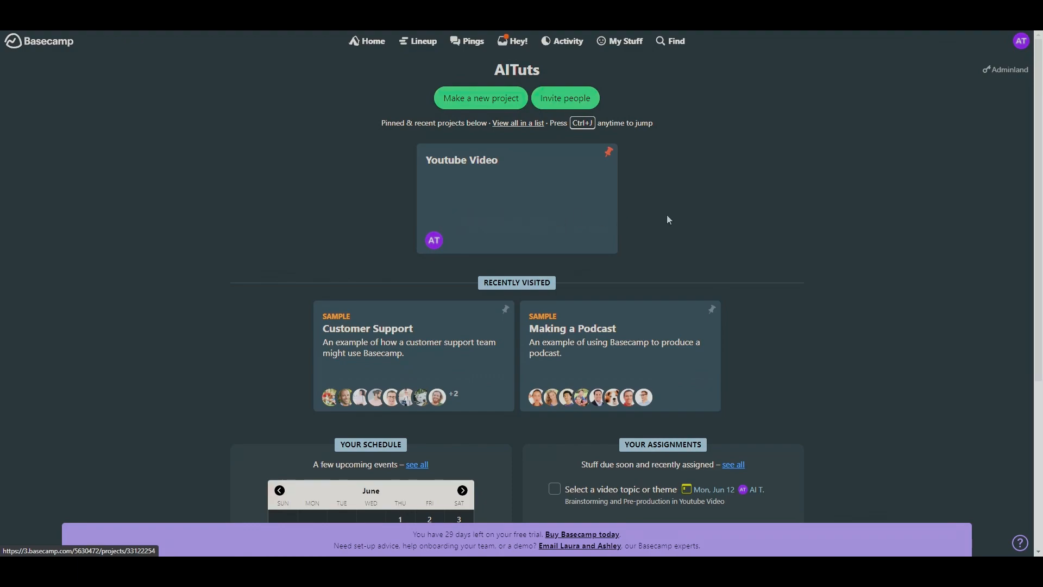
{"action": "scroll", "coordinate": [645, 268], "scroll_direction": "down", "scroll_amount": 5}
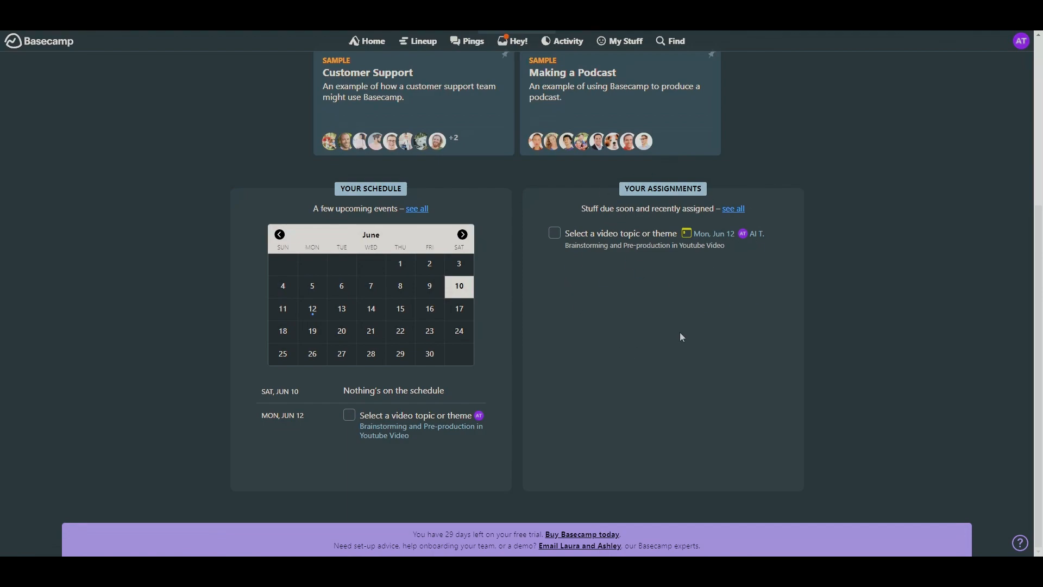
{"action": "scroll", "coordinate": [804, 416], "scroll_direction": "up", "scroll_amount": 4}
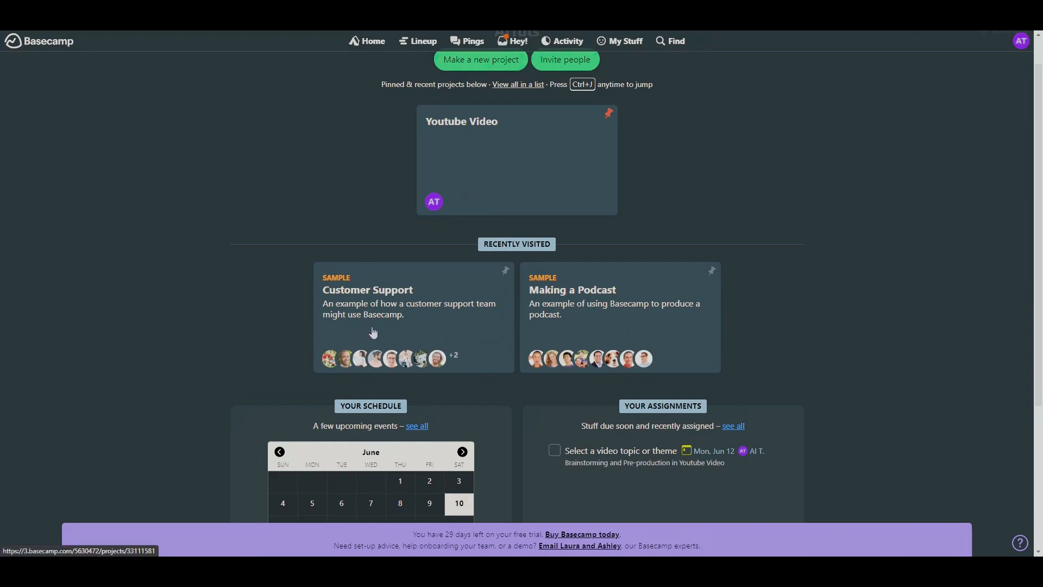
- Open the Making a Podcast sample project and look over its tool overview
{"action": "left_click", "coordinate": [664, 315]}
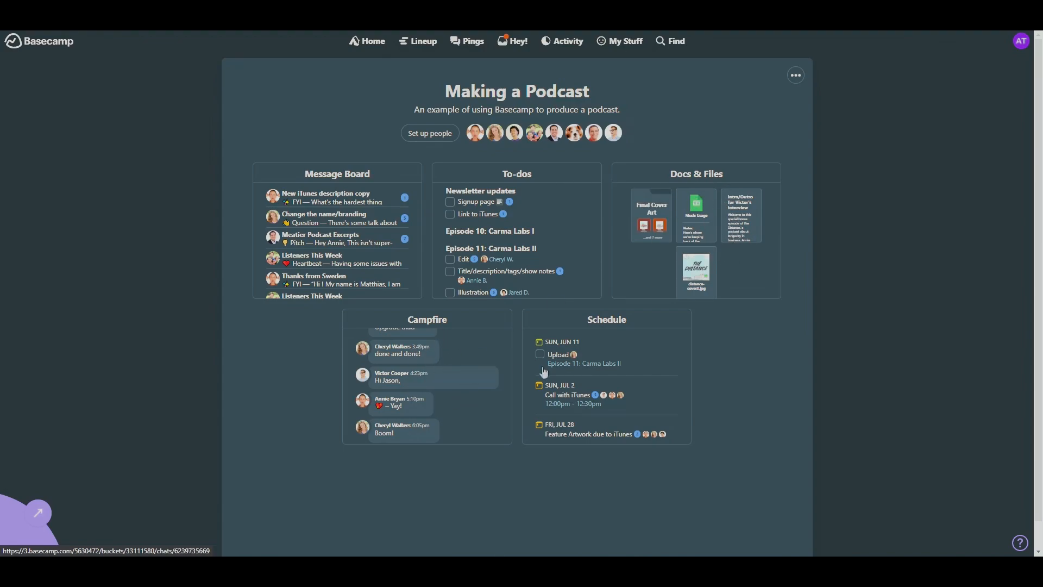
{"action": "scroll", "coordinate": [652, 386], "scroll_direction": "down", "scroll_amount": 1}
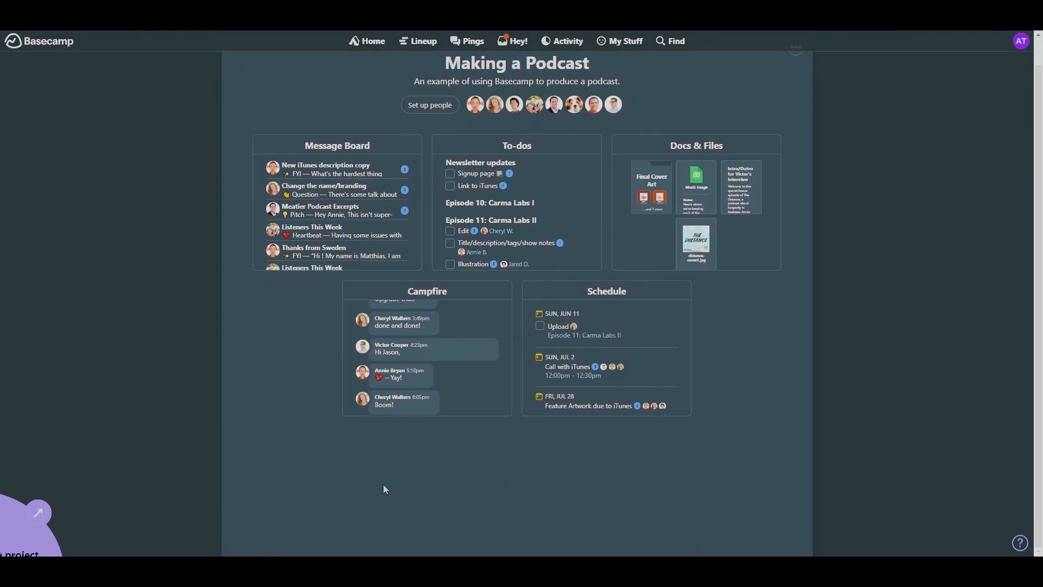
{"action": "scroll", "coordinate": [747, 534], "scroll_direction": "up", "scroll_amount": 1}
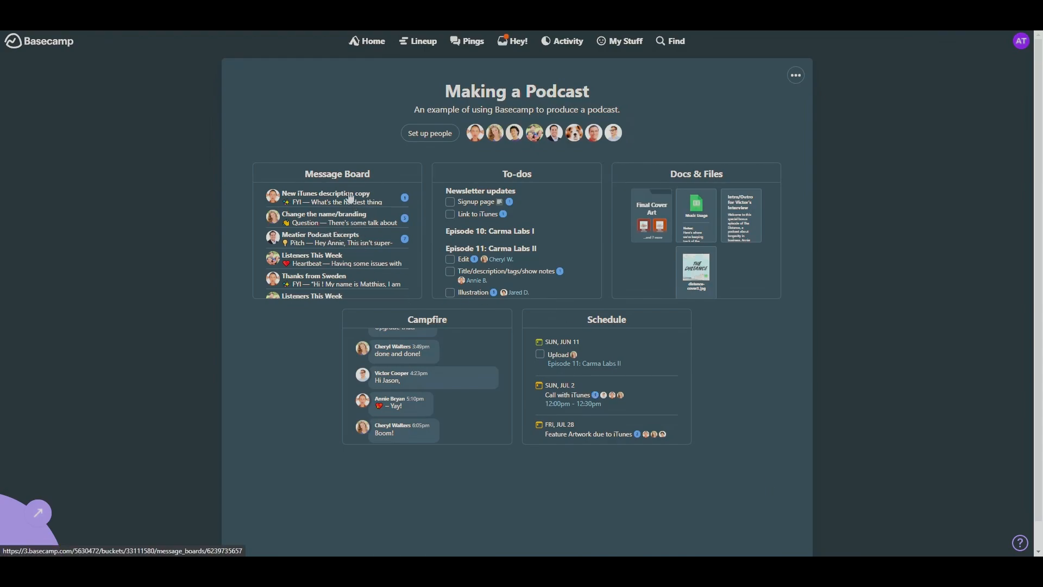
- Open the podcast project's Message Board and read the Project Kickoff announcement with its comments
{"action": "left_click", "coordinate": [371, 260]}
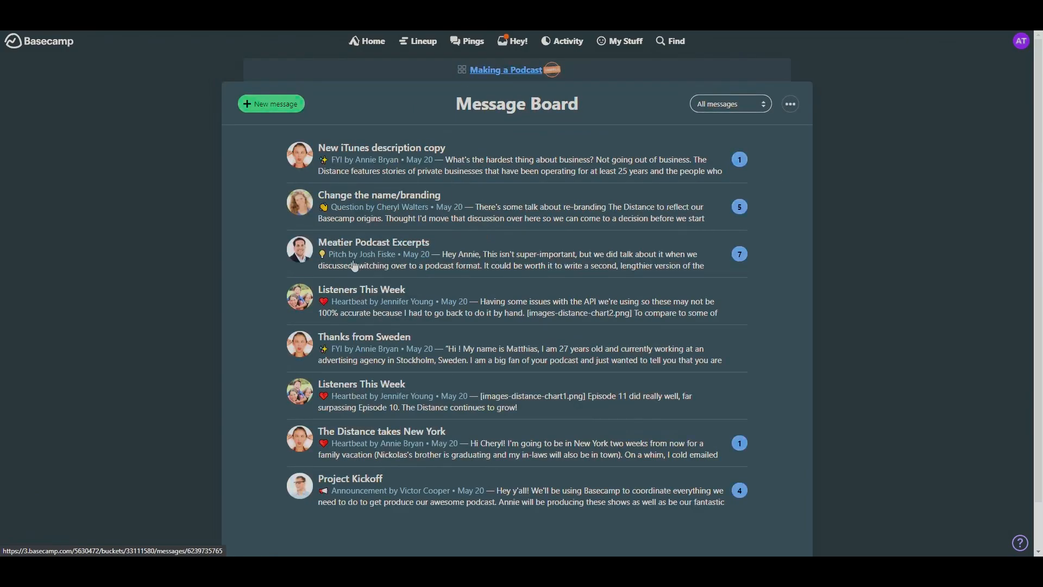
{"action": "scroll", "coordinate": [362, 265], "scroll_direction": "down", "scroll_amount": 1}
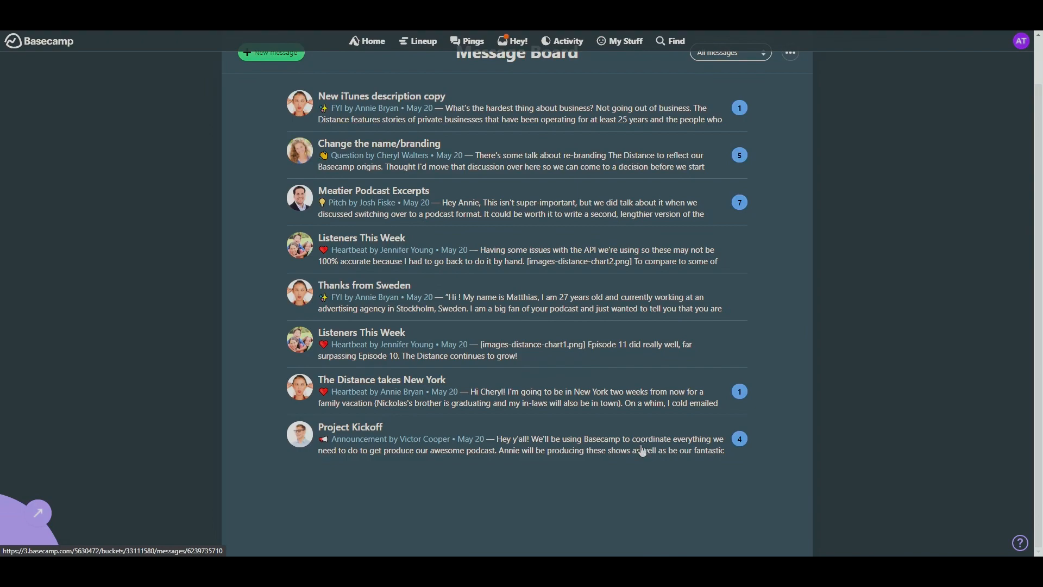
{"action": "left_click", "coordinate": [738, 446]}
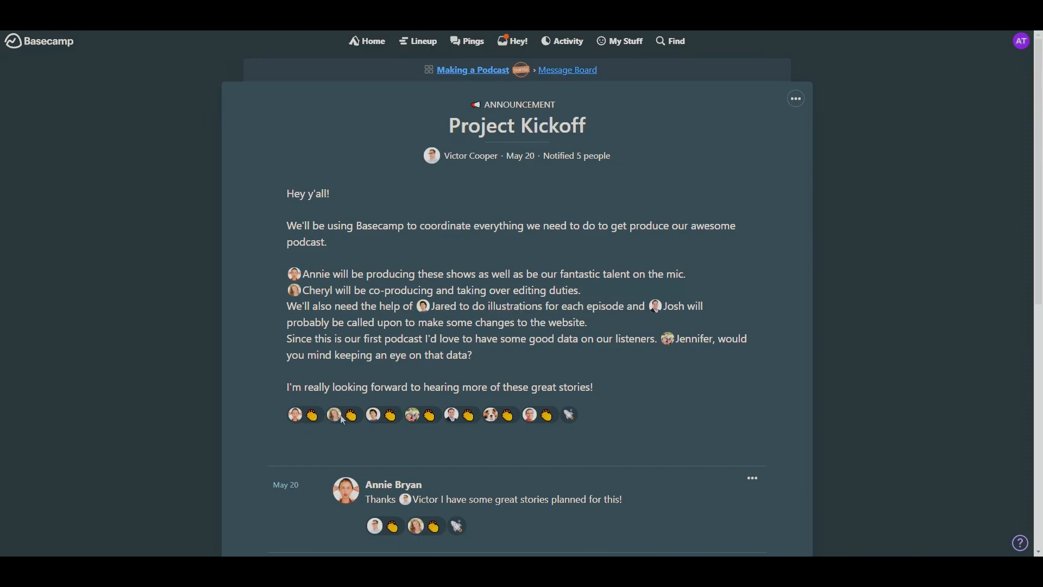
{"action": "scroll", "coordinate": [668, 398], "scroll_direction": "down", "scroll_amount": 5}
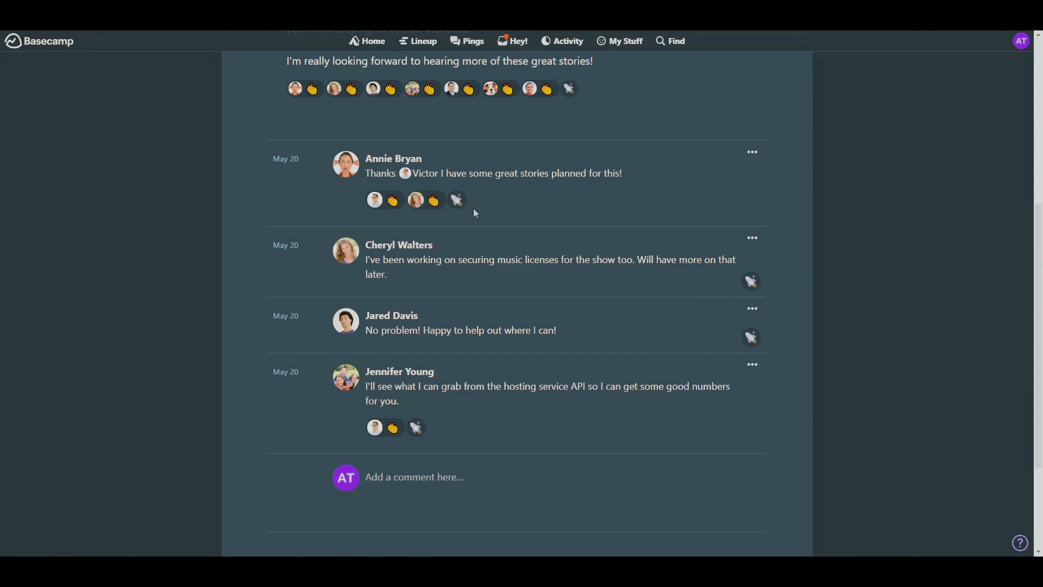
- Add the boost "Let's go!" to the comment about securing music licenses in the Project Kickoff thread
{"action": "left_click", "coordinate": [751, 282]}
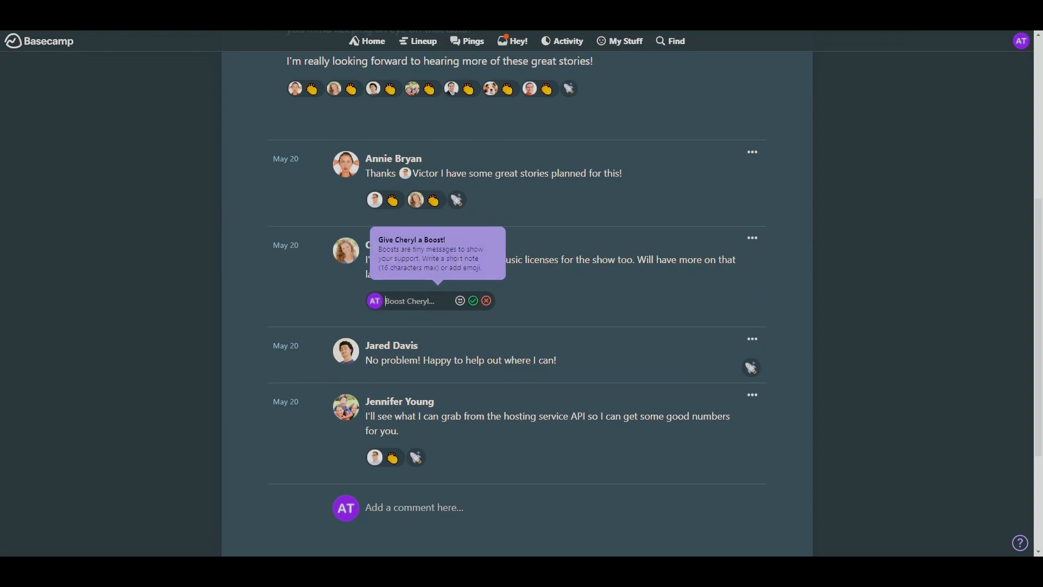
{"action": "type", "text": "Let's go!"}
{"action": "left_click", "coordinate": [474, 302]}
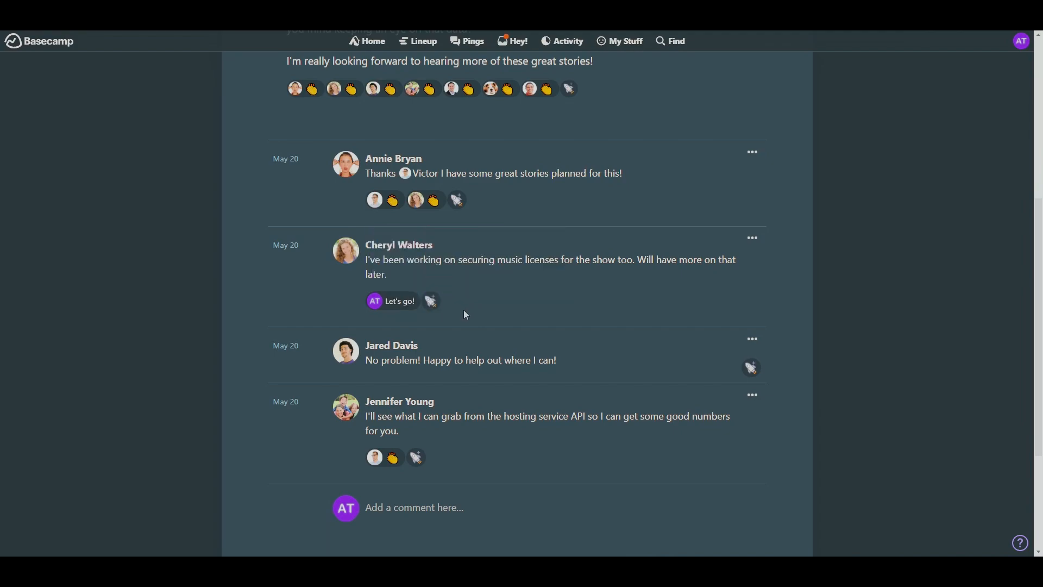
- Look through the rest of the Project Kickoff thread and return to the Making a Podcast project overview
{"action": "scroll", "coordinate": [735, 335], "scroll_direction": "up", "scroll_amount": 4}
{"action": "scroll", "coordinate": [740, 328], "scroll_direction": "down", "scroll_amount": 2}
{"action": "scroll", "coordinate": [734, 326], "scroll_direction": "down", "scroll_amount": 3}
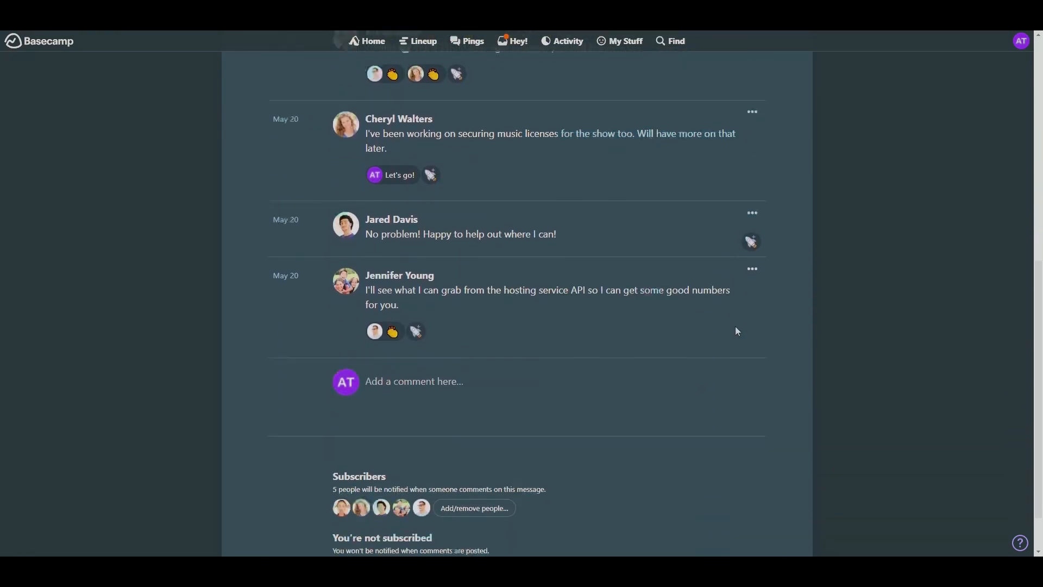
{"action": "scroll", "coordinate": [689, 276], "scroll_direction": "up", "scroll_amount": 8}
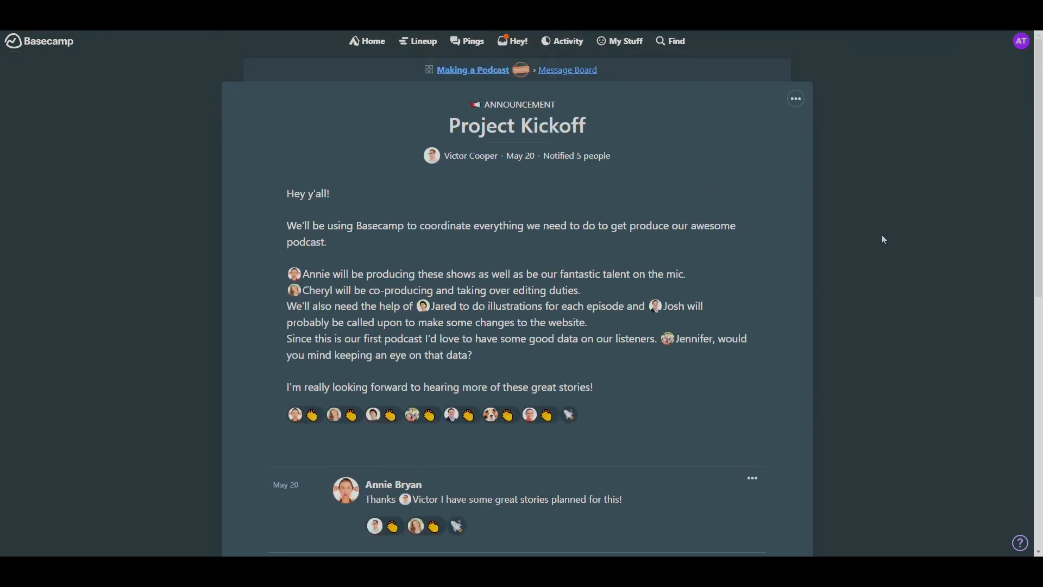
{"action": "left_click", "coordinate": [567, 70]}
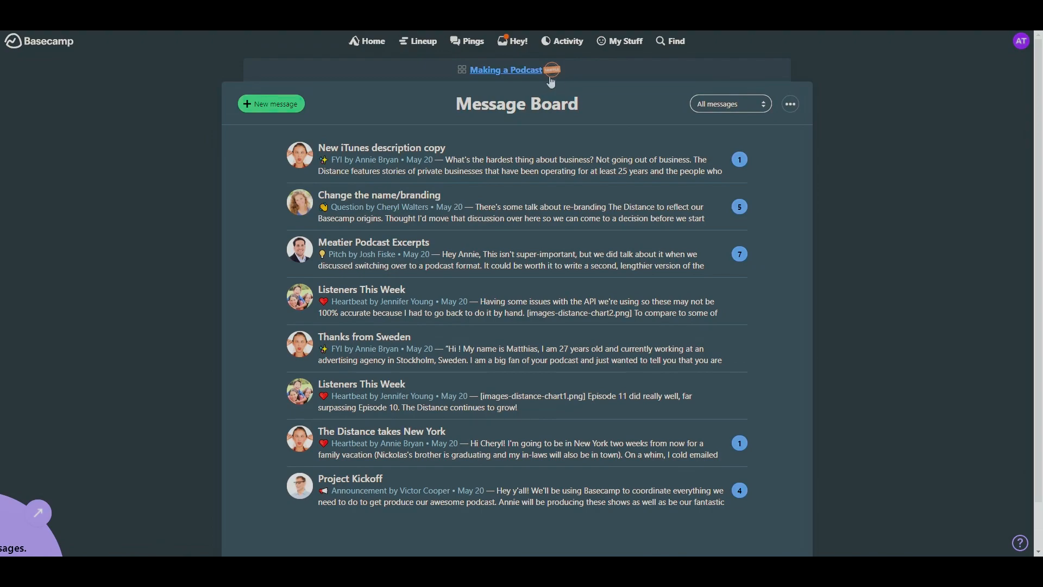
{"action": "left_click", "coordinate": [520, 72]}
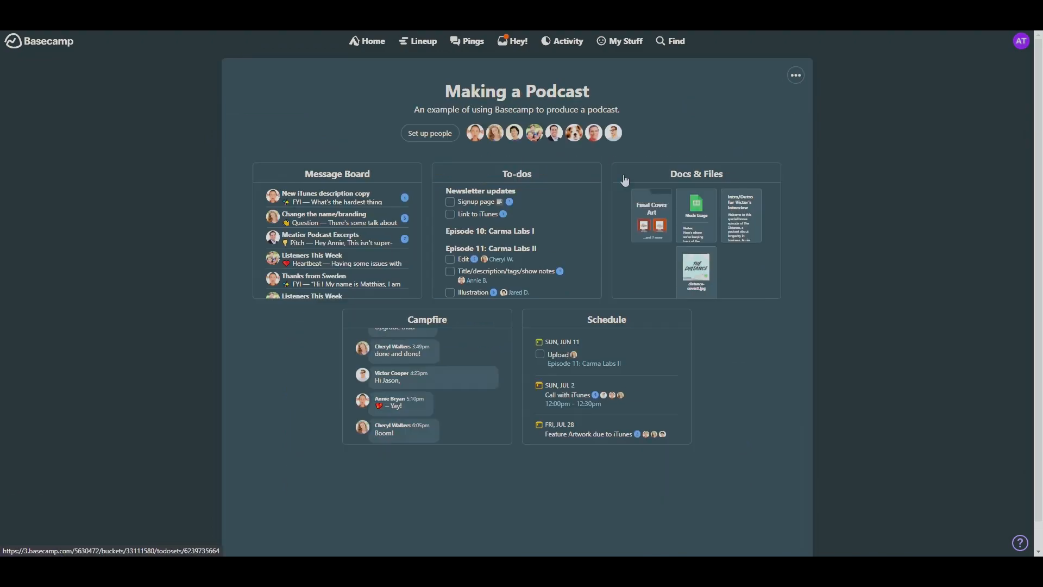
- View the podcast project's To-dos lists, and look at its Docs & Files collection
{"action": "left_click", "coordinate": [564, 250]}
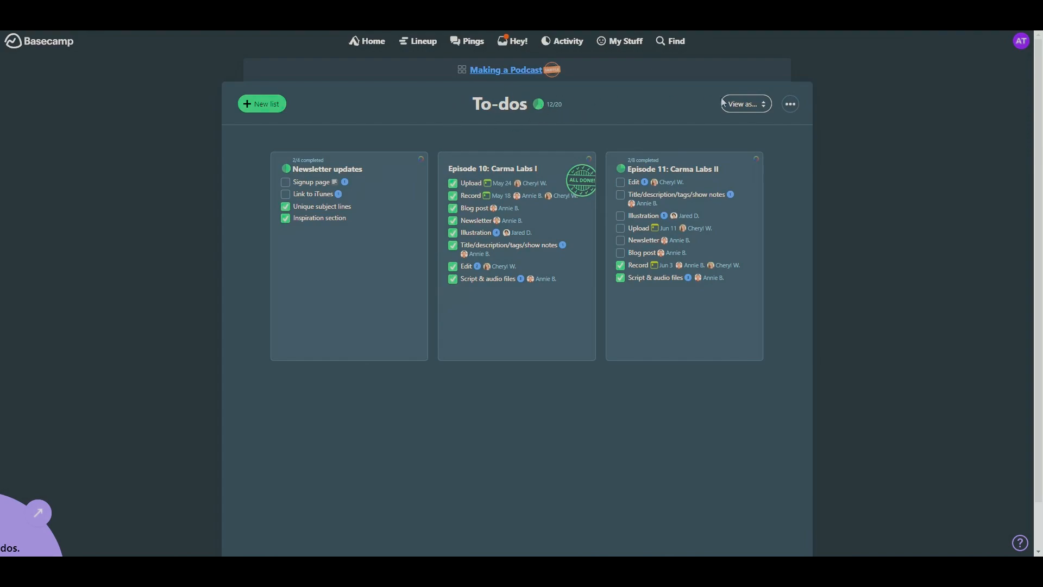
{"action": "left_click", "coordinate": [758, 107]}
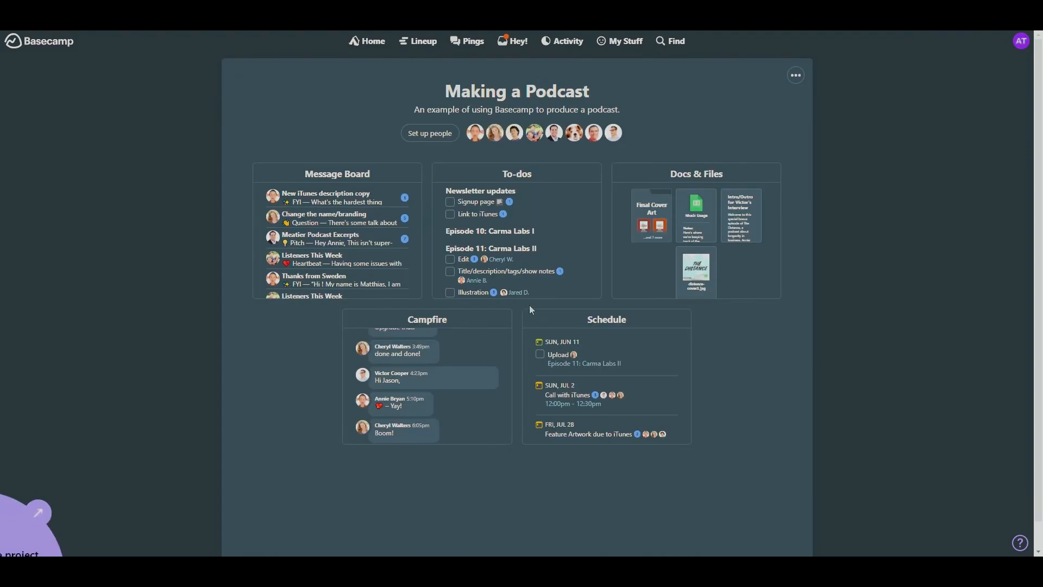
{"action": "left_click", "coordinate": [764, 270]}
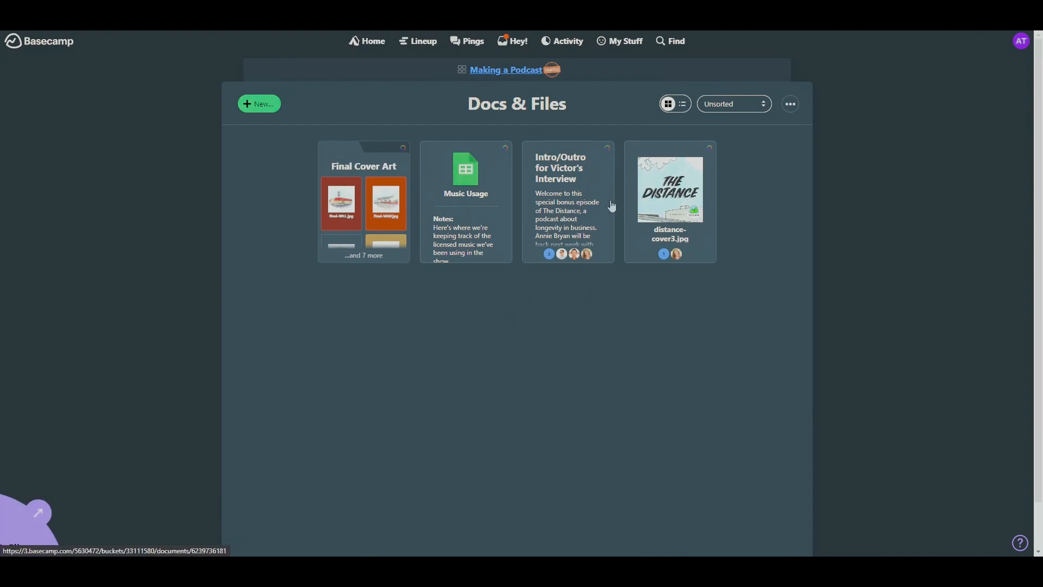
{"action": "left_click", "coordinate": [506, 70]}
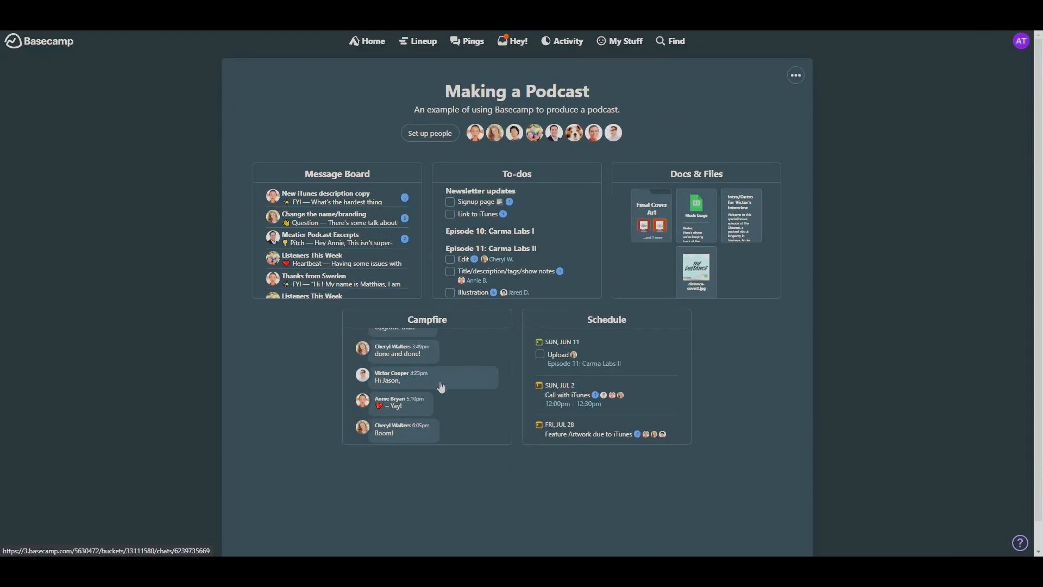
- Look at the podcast project's Campfire chat, and view the events on its Schedule
{"action": "left_click", "coordinate": [441, 386]}
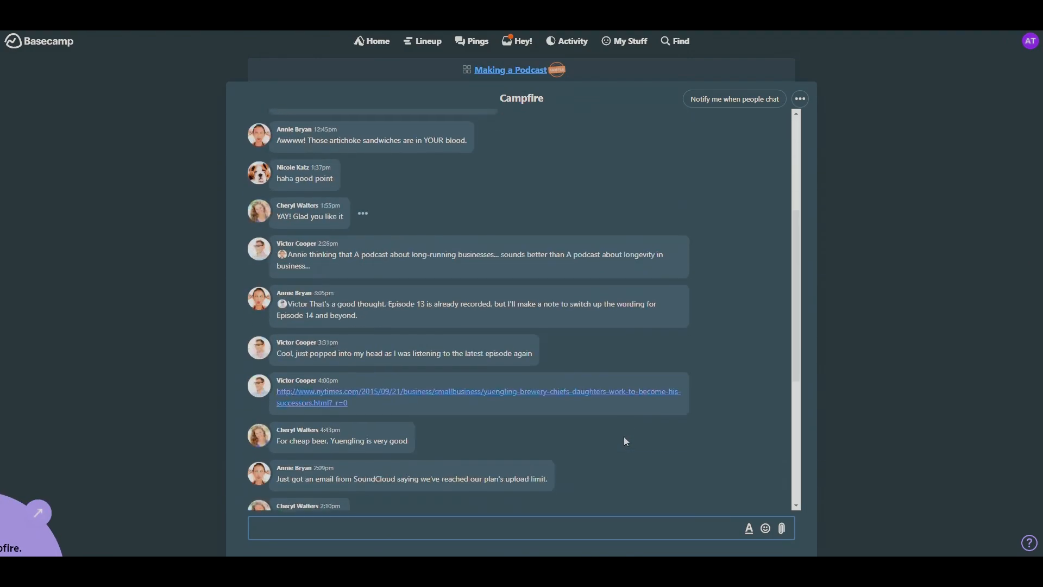
{"action": "left_click", "coordinate": [510, 70]}
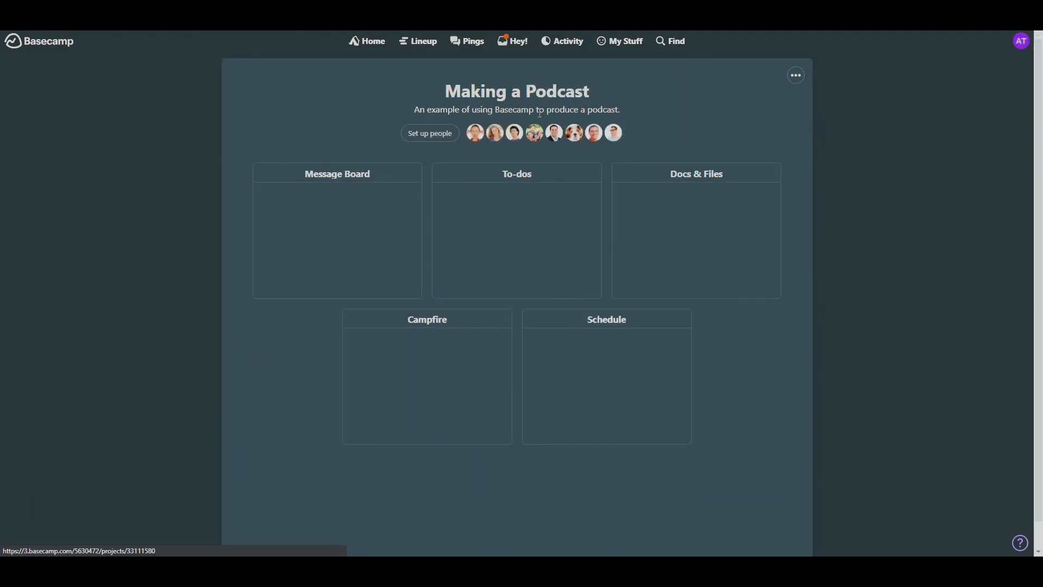
{"action": "left_click", "coordinate": [639, 363]}
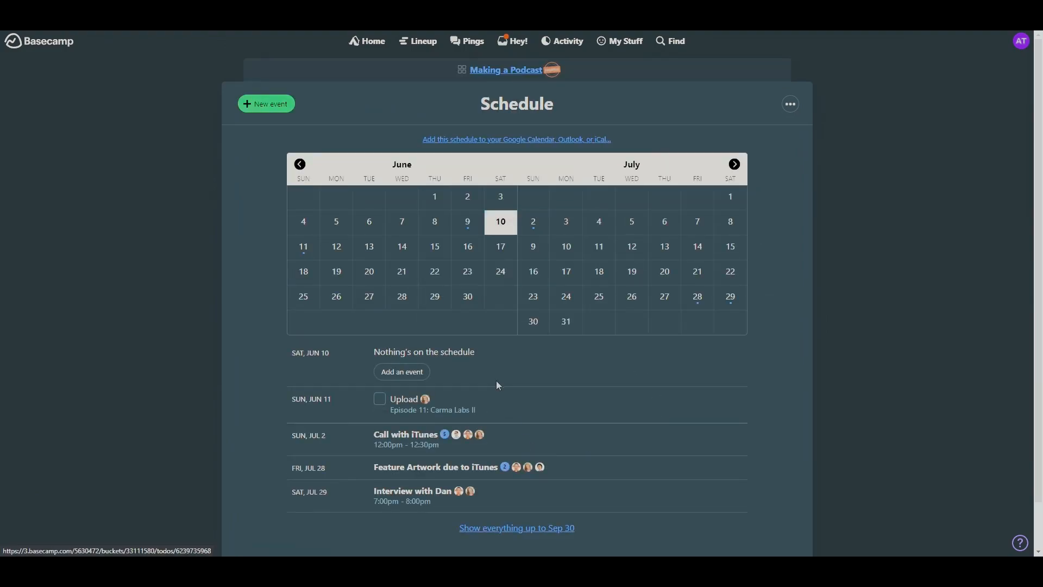
{"action": "scroll", "coordinate": [446, 471], "scroll_direction": "down", "scroll_amount": 1}
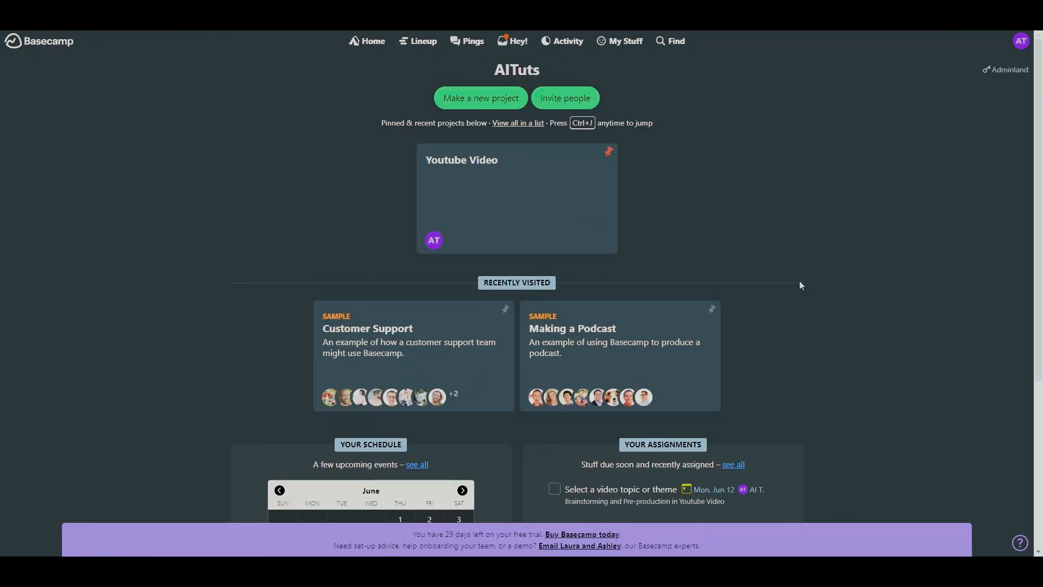